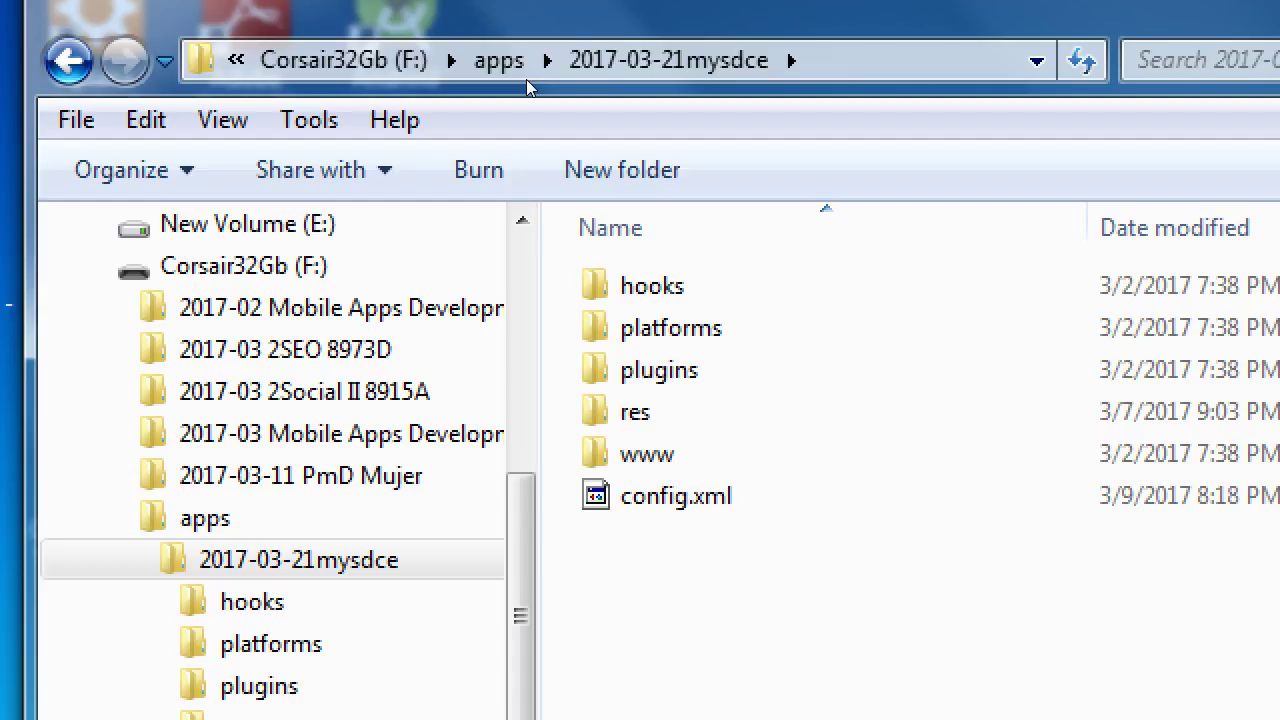
- Open the config.xml file of the 2017-03-21mysdce project for editing in Notepad++
{"action": "key", "text": "super+minus"}
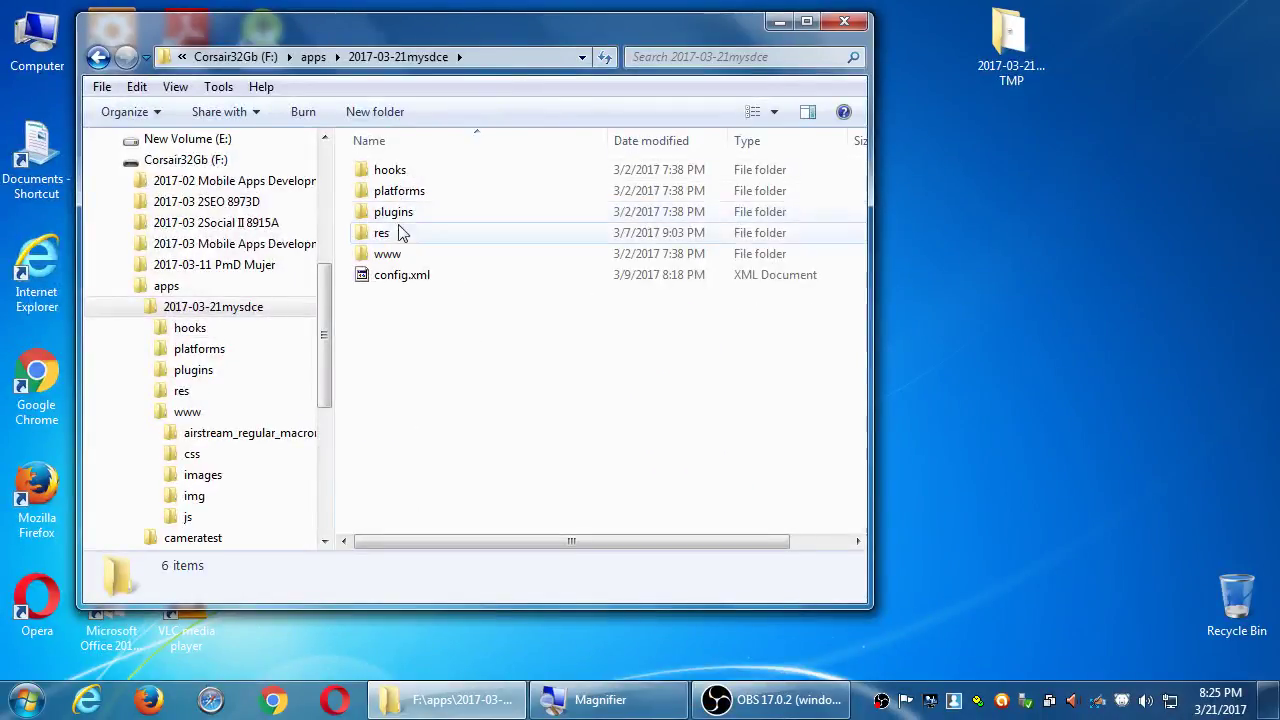
{"action": "left_click", "coordinate": [389, 258]}
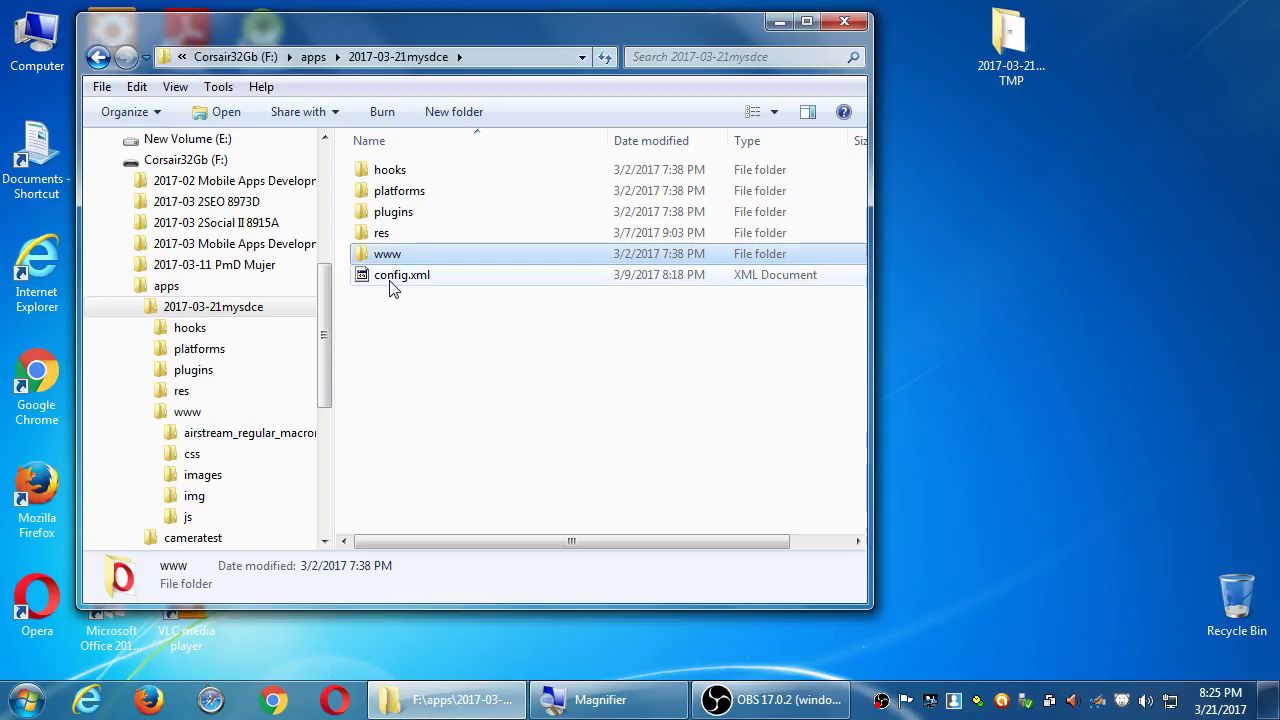
{"action": "right_click", "coordinate": [393, 284]}
{"action": "left_click", "coordinate": [456, 356]}
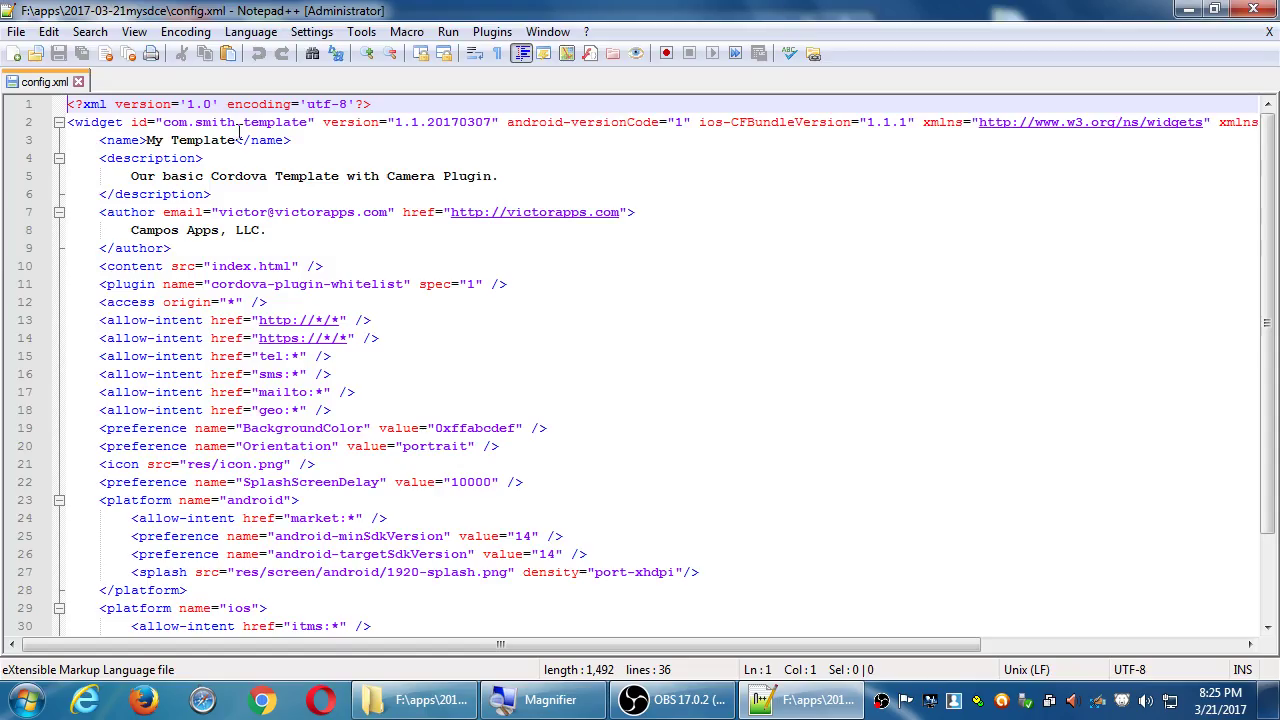
- Replace the app name in the name tag with "mySDCE TMP", then save and close config.xml and the editor
{"action": "double_click", "coordinate": [240, 139]}
{"action": "key", "text": "BackSpace"}
{"action": "key", "text": "BackSpace"}
{"action": "key", "text": "BackSpace"}
{"action": "key", "text": "BackSpace"}
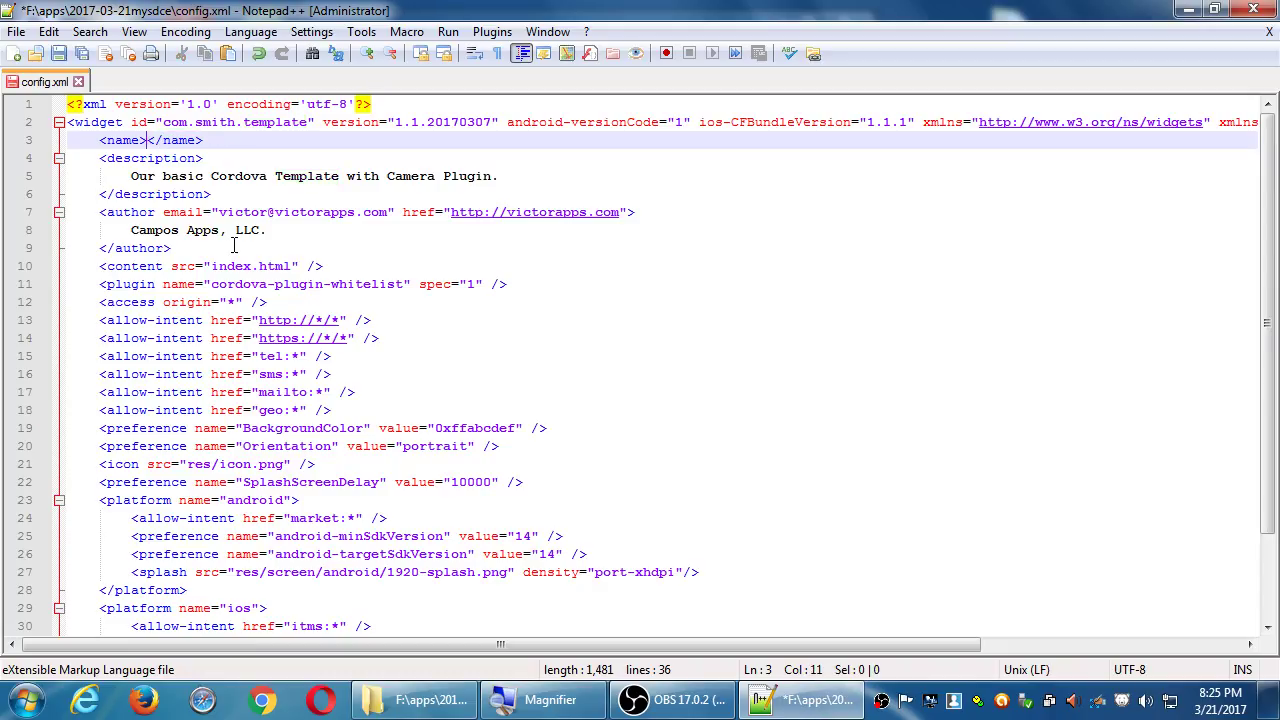
{"action": "type", "text": "MY"}
{"action": "key", "text": "BackSpace"}
{"action": "key", "text": "BackSpace"}
{"action": "type", "text": "mySDCE TMP"}
{"action": "key", "text": "ctrl+s"}
{"action": "key", "text": "ctrl+w"}
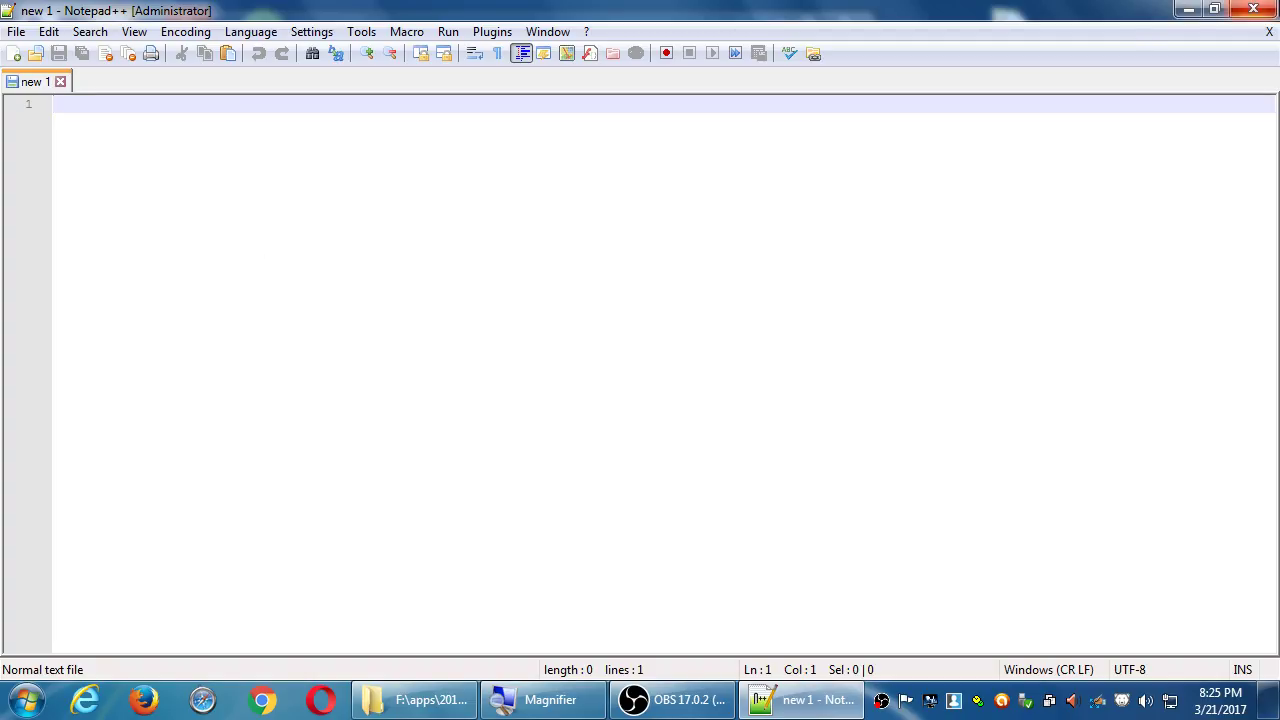
{"action": "left_click", "coordinate": [1255, 9]}
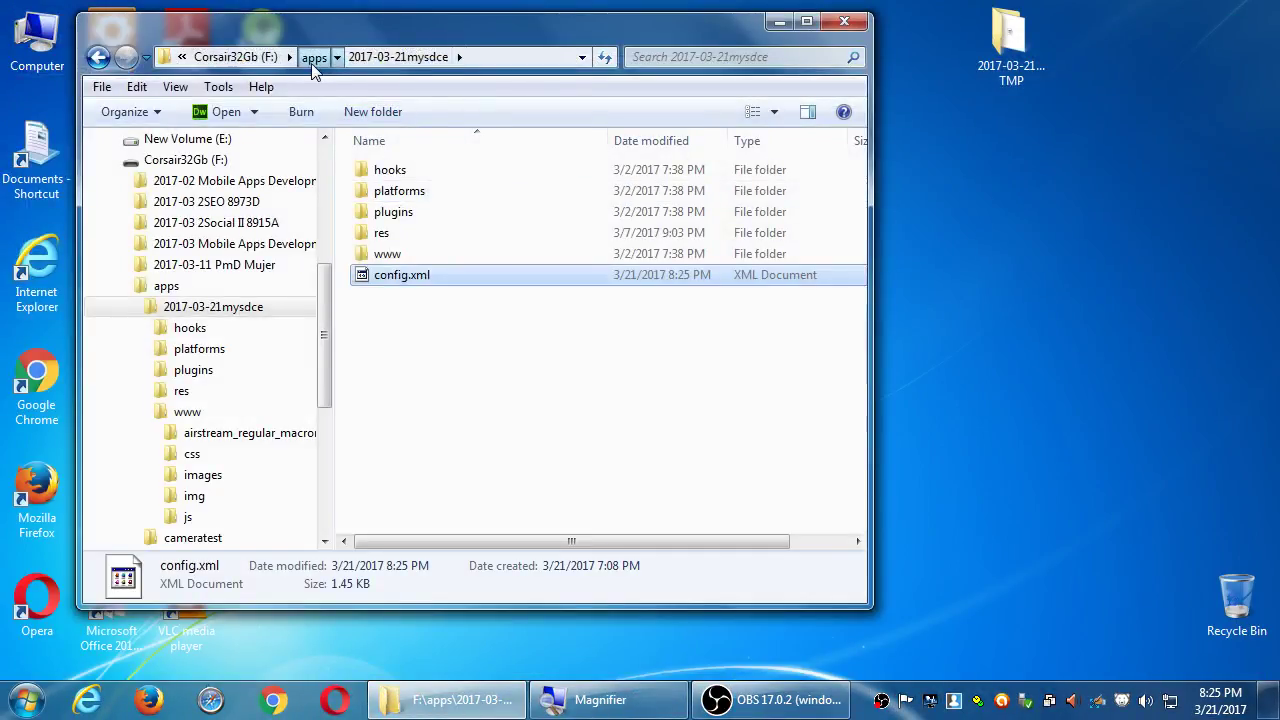
- Check the size and file count of the 2017-03-21mysdce folder in its properties, then close them
{"action": "left_click", "coordinate": [320, 57]}
{"action": "right_click", "coordinate": [385, 173]}
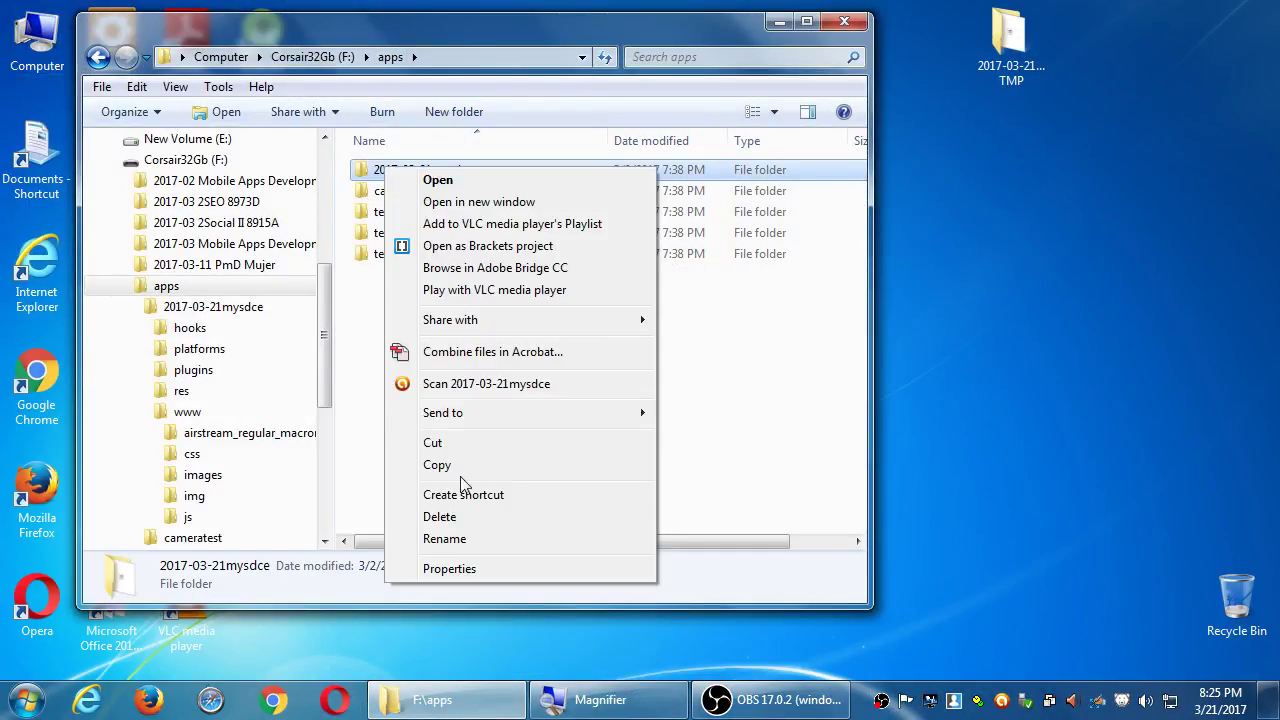
{"action": "left_click", "coordinate": [493, 568]}
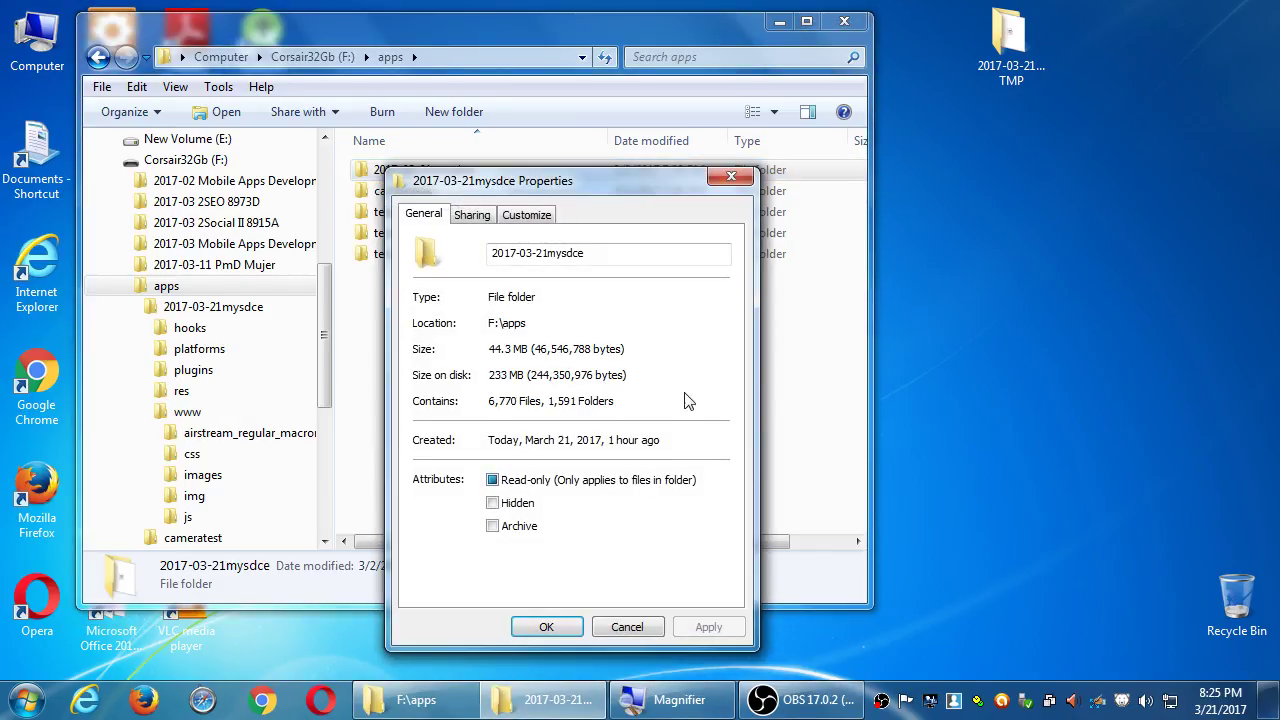
{"action": "key", "text": "super+plus"}
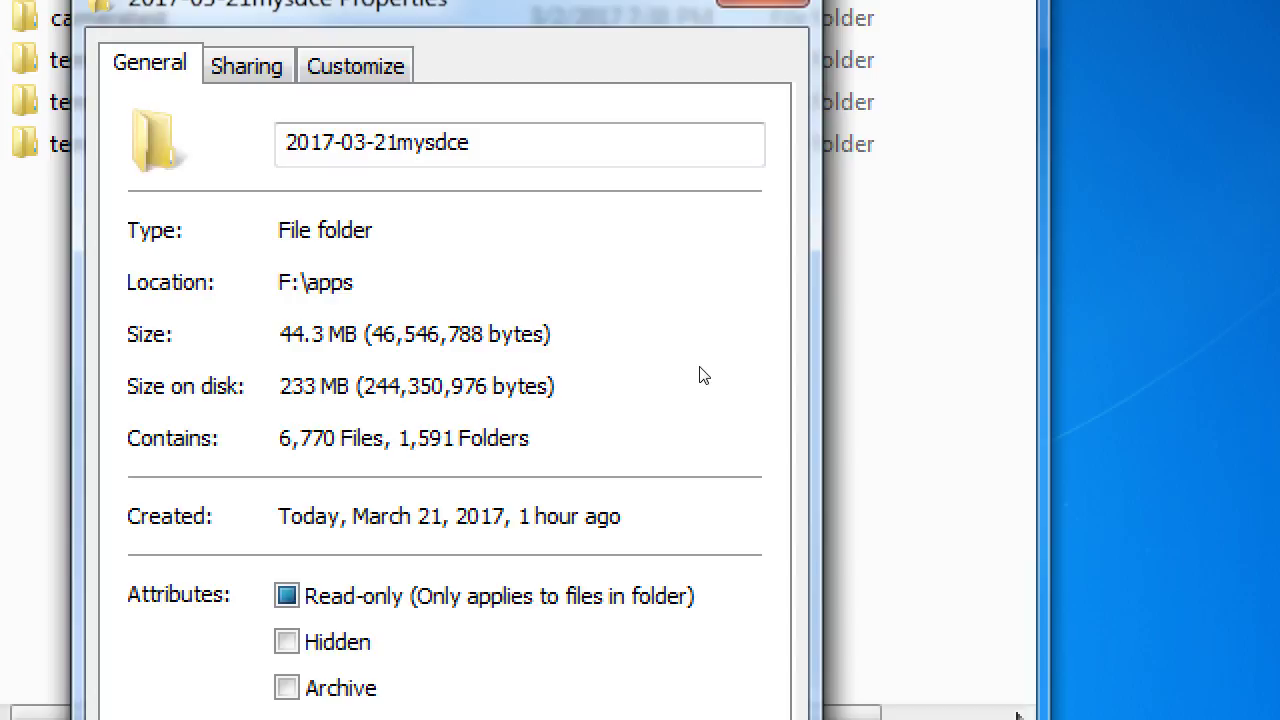
{"action": "key", "text": "super+minus"}
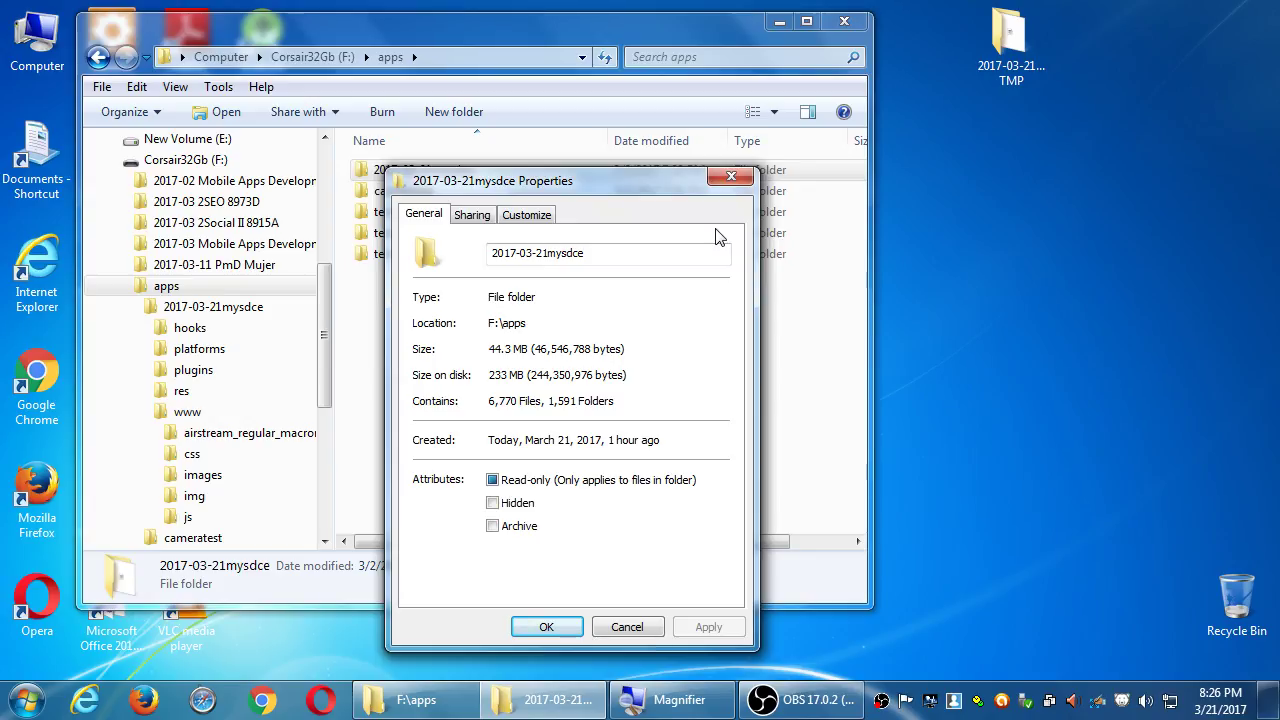
{"action": "key", "text": "super+plus"}
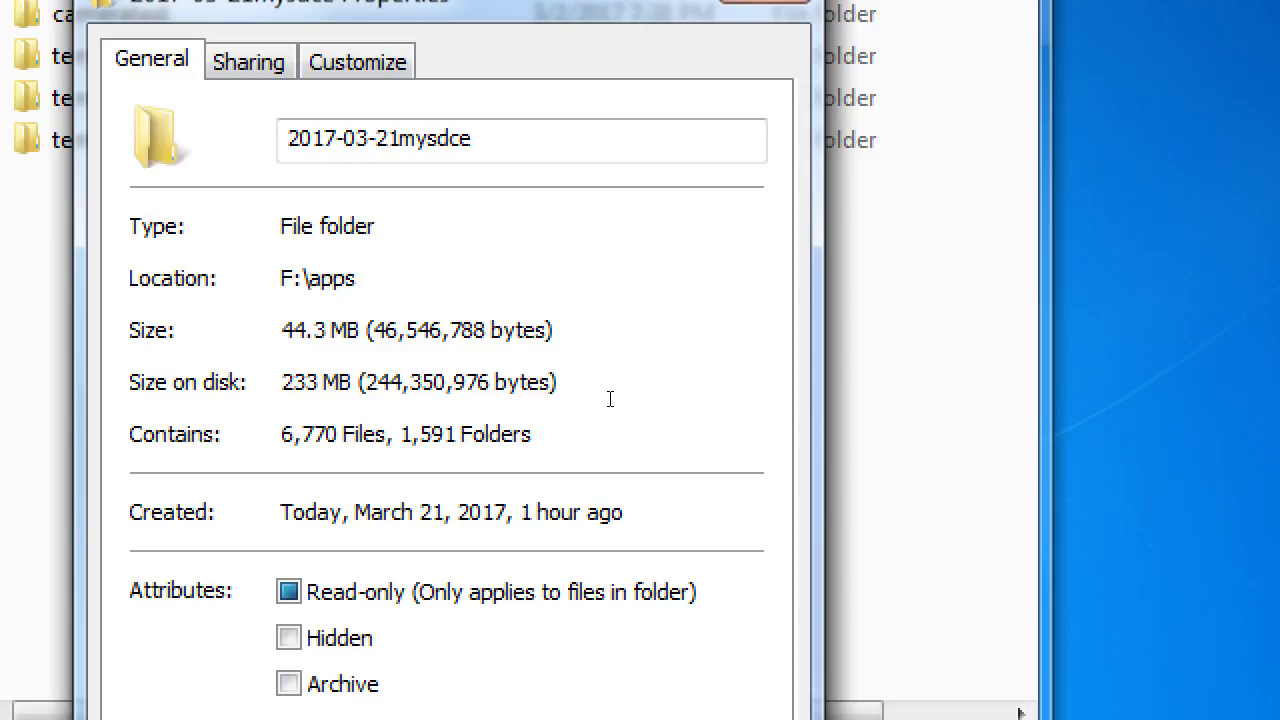
{"action": "key", "text": "super+minus"}
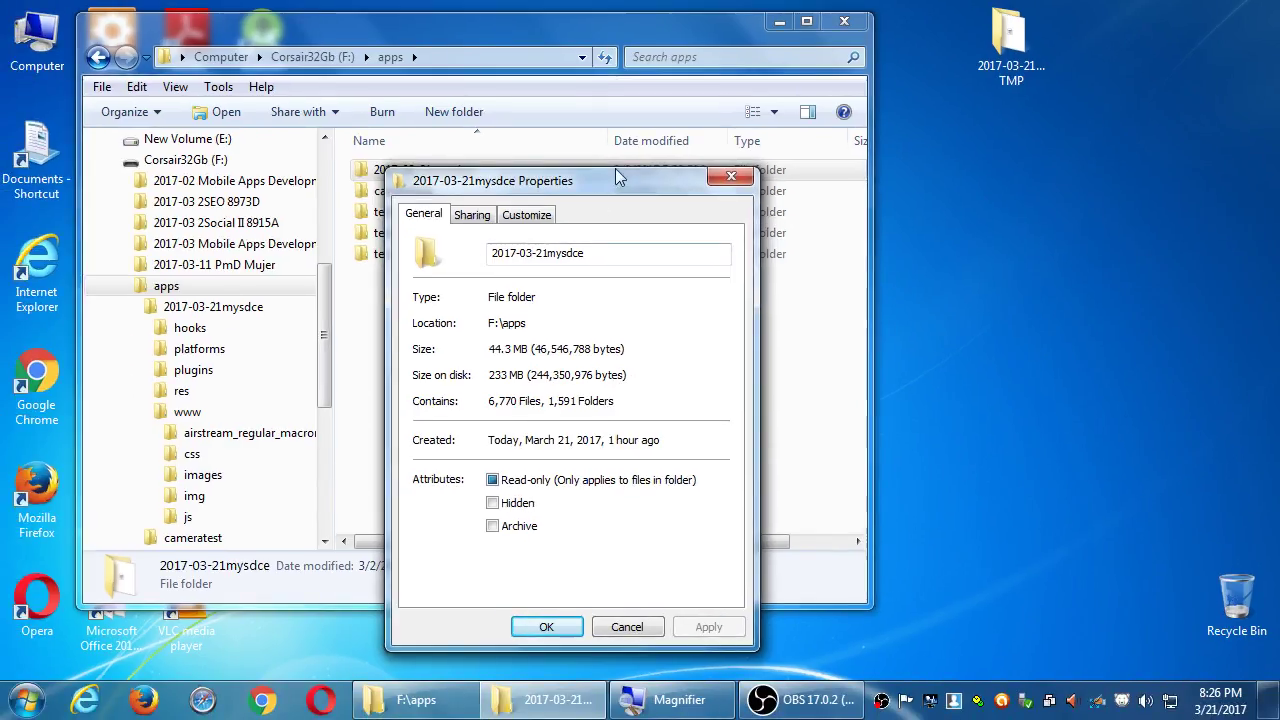
{"action": "left_click", "coordinate": [731, 177]}
{"action": "left_click", "coordinate": [651, 374]}
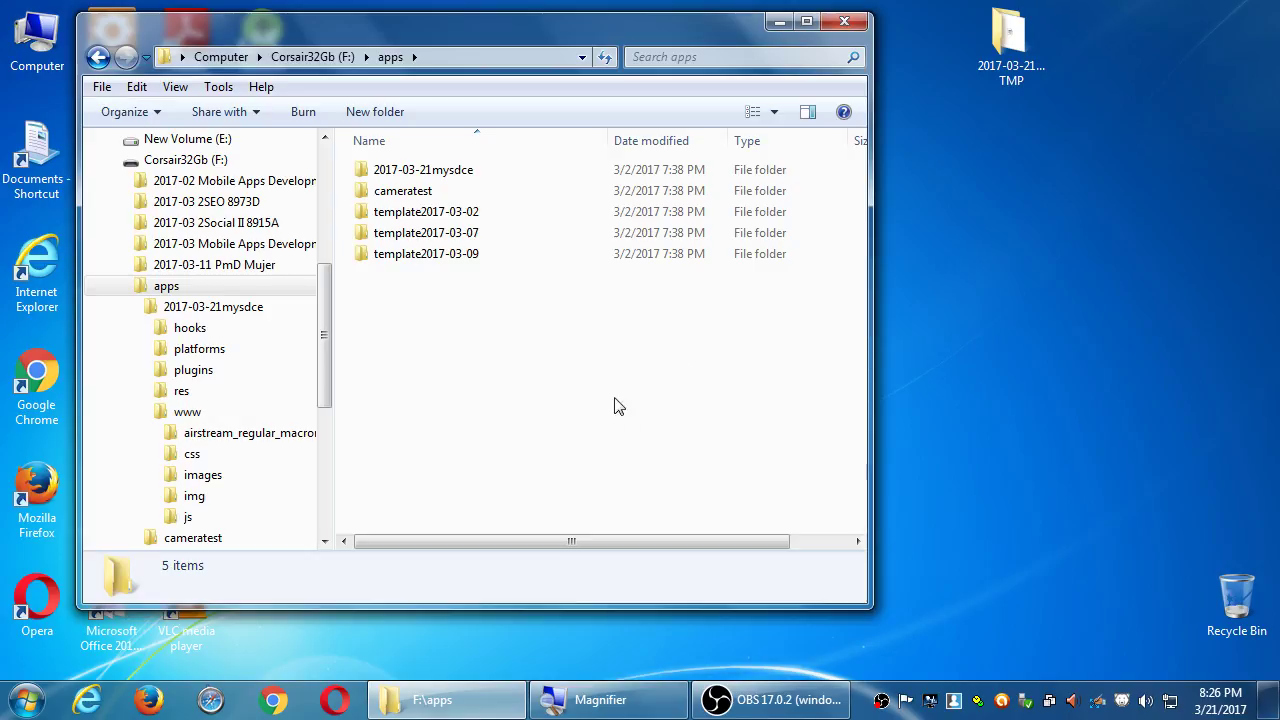
- Open the 2017-03-21mysdce folder, look inside its platforms subfolder and return to the project folder
{"action": "double_click", "coordinate": [463, 175]}
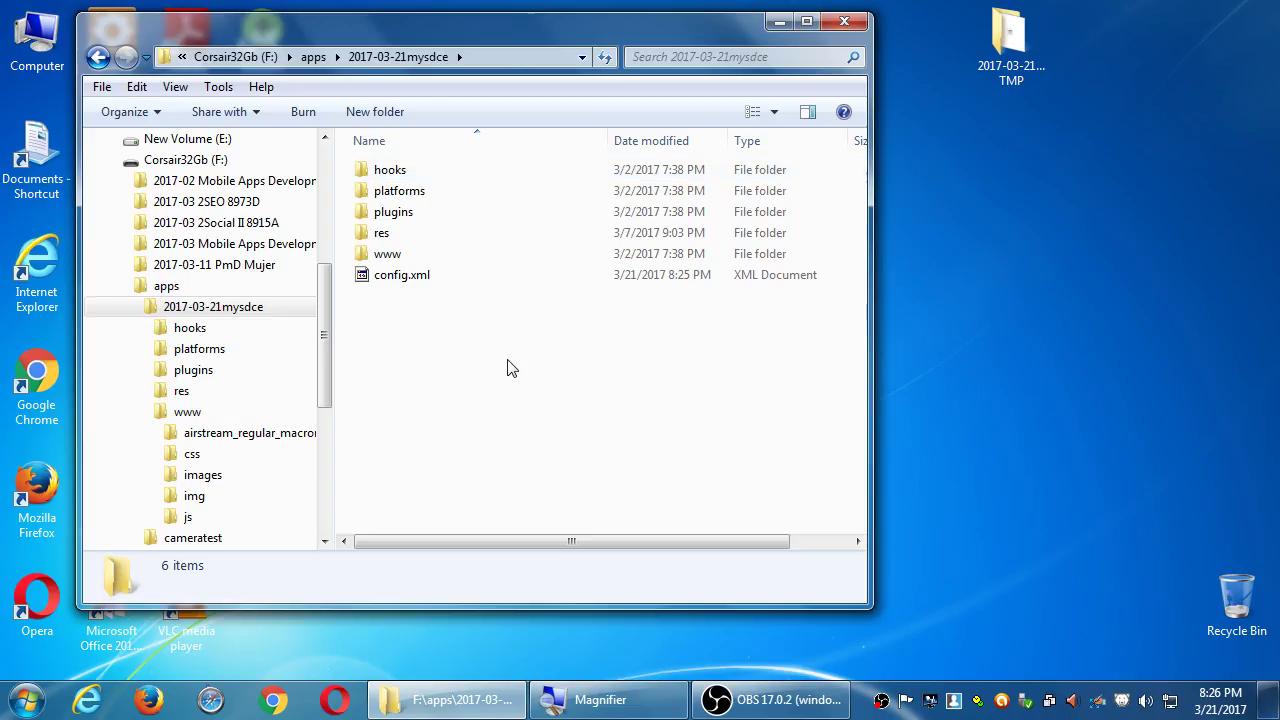
{"action": "key", "text": "super+plus"}
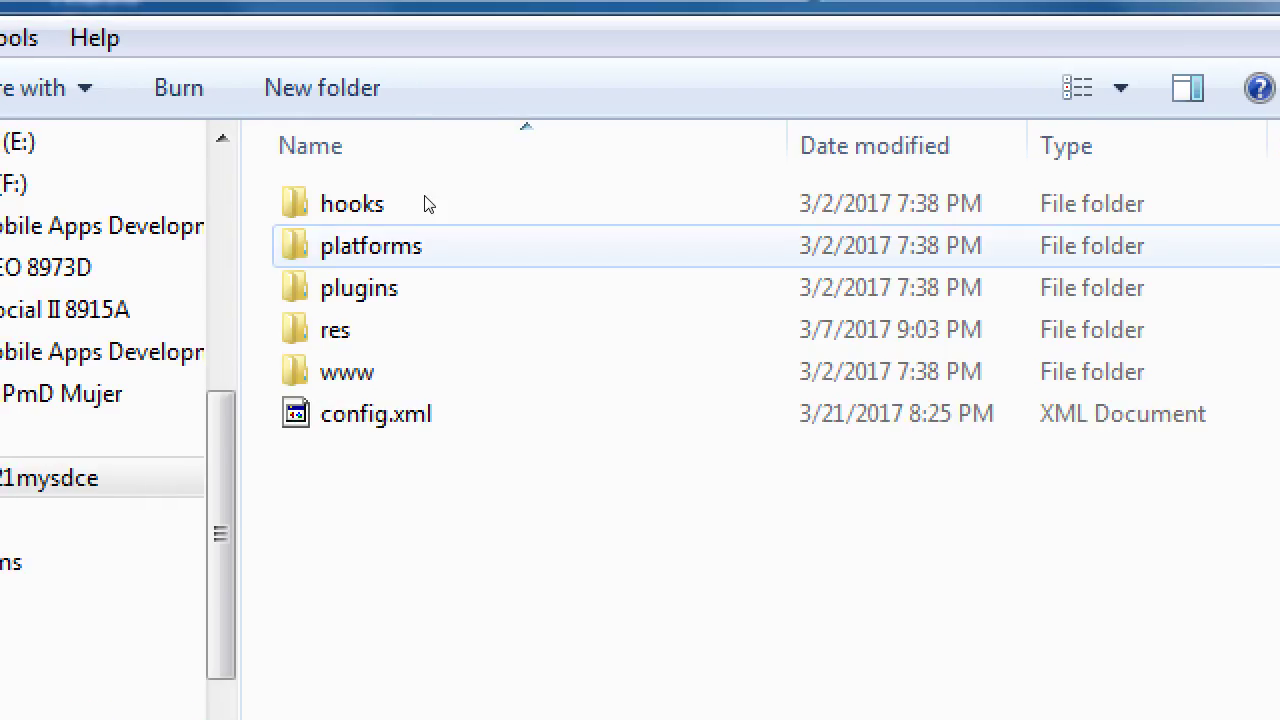
{"action": "key", "text": "Return"}
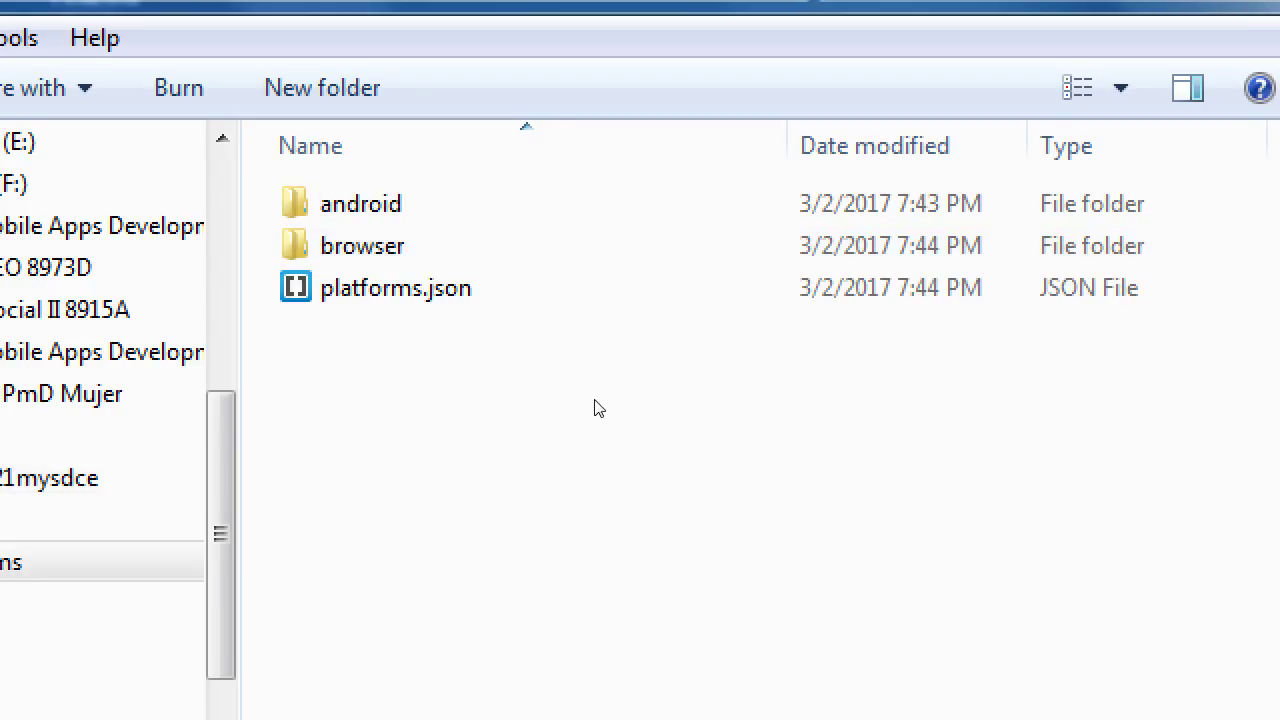
{"action": "key", "text": "BackSpace"}
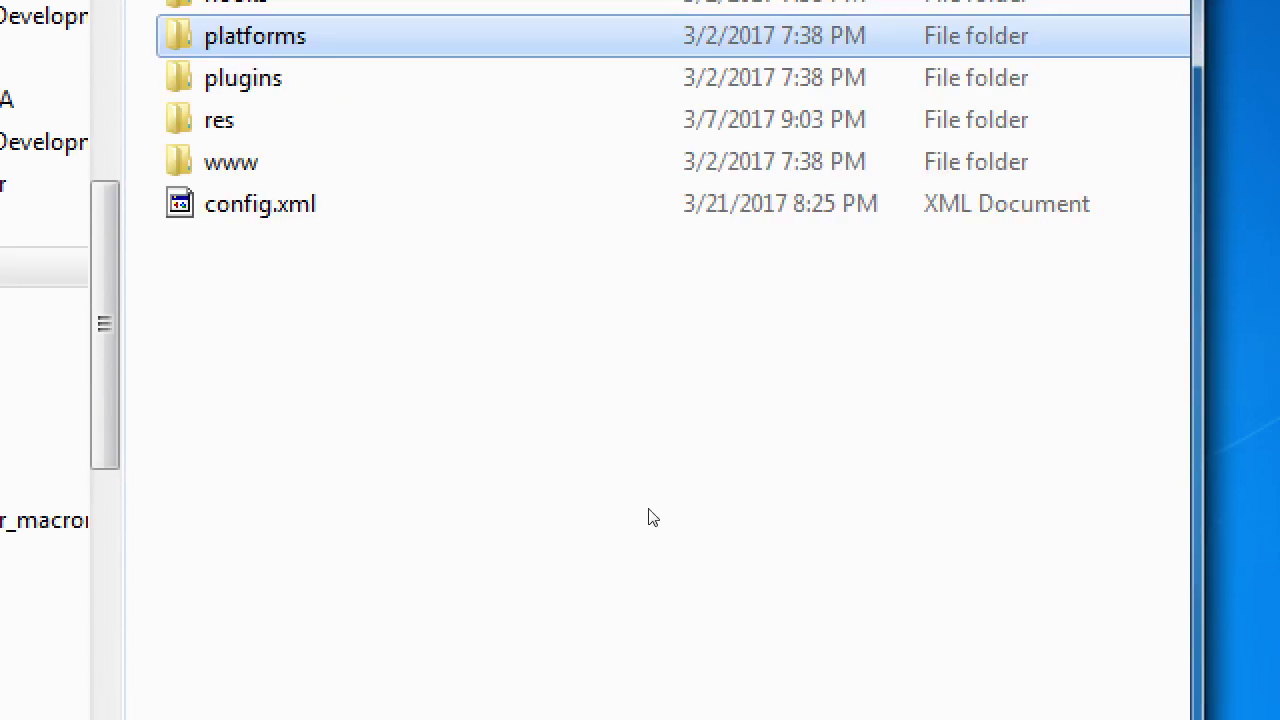
{"action": "key", "text": "super+minus"}
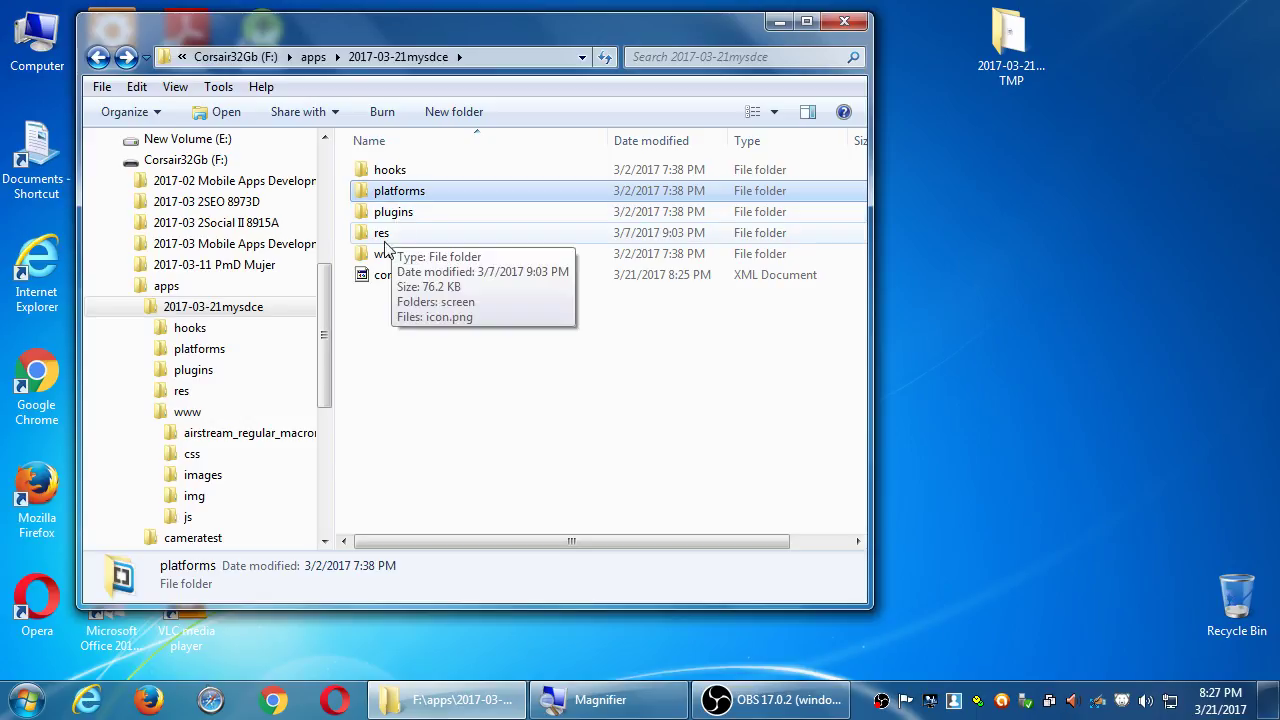
- Open the project's www folder and look over its files
{"action": "double_click", "coordinate": [382, 253]}
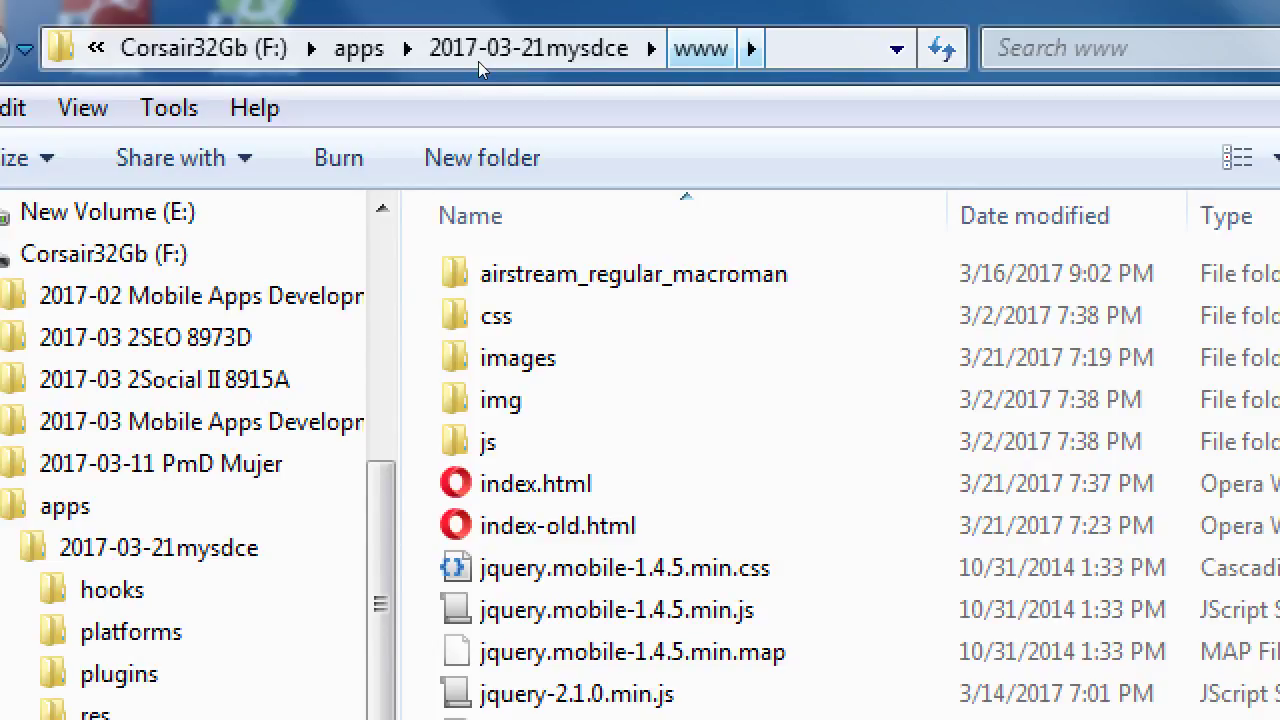
{"action": "scroll", "coordinate": [586, 366], "scroll_direction": "right", "scroll_amount": 3}
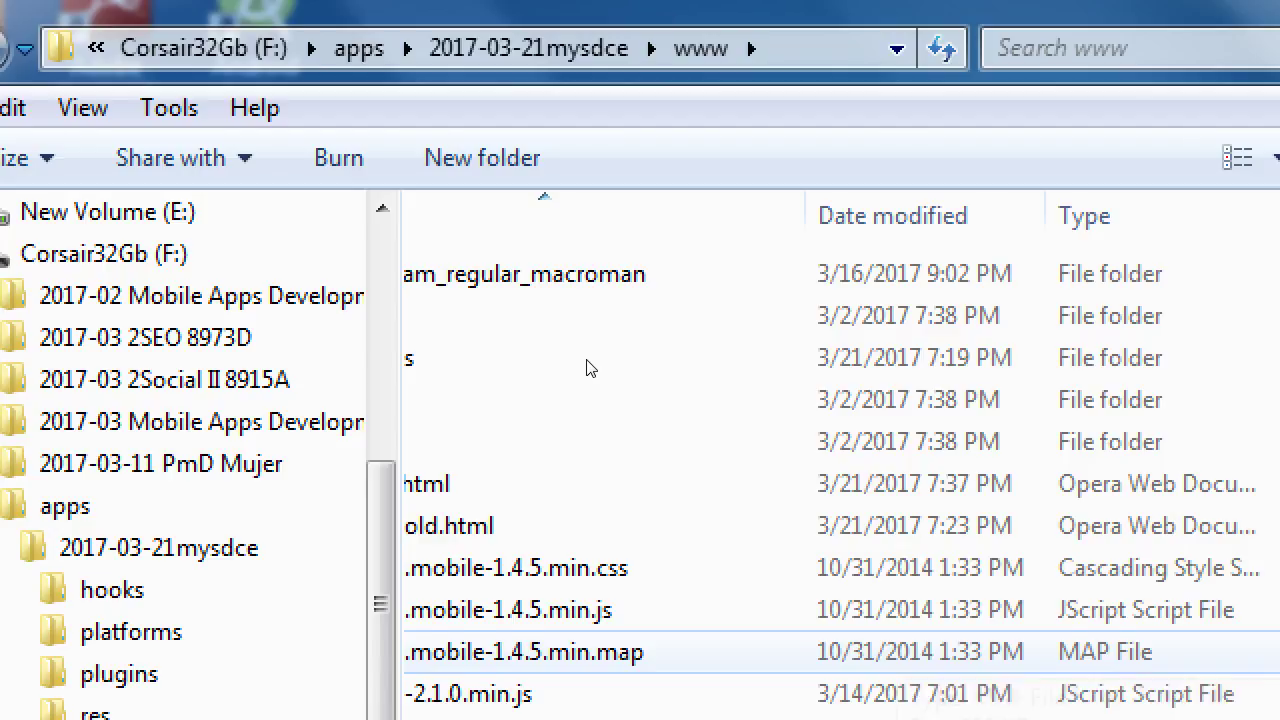
{"action": "scroll", "coordinate": [586, 366], "scroll_direction": "left", "scroll_amount": 3}
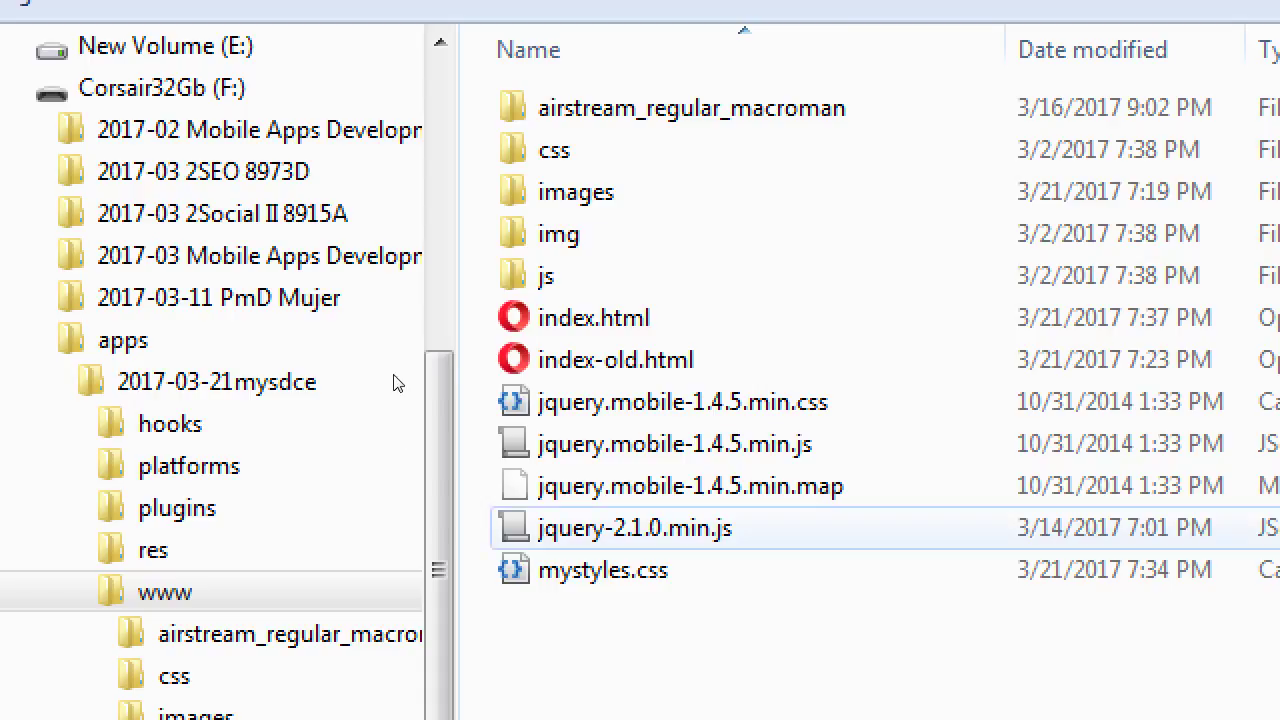
{"action": "left_click", "coordinate": [600, 360]}
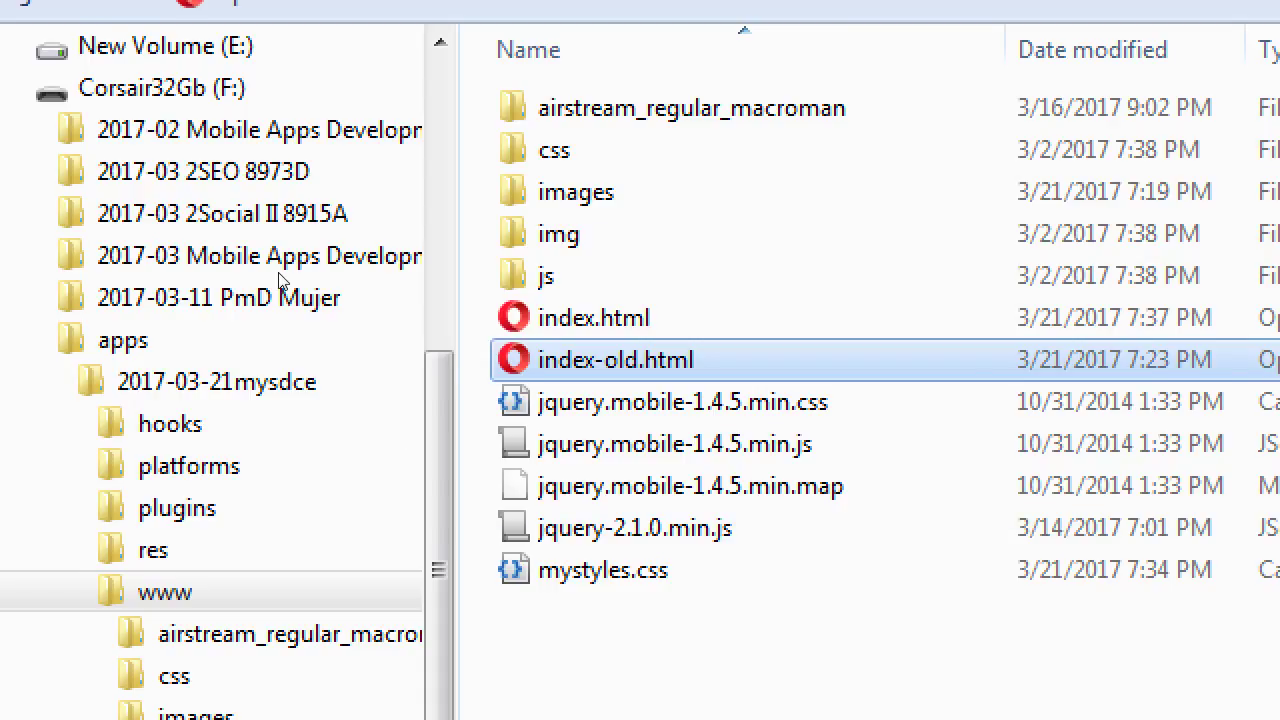
{"action": "key", "text": "super+minus"}
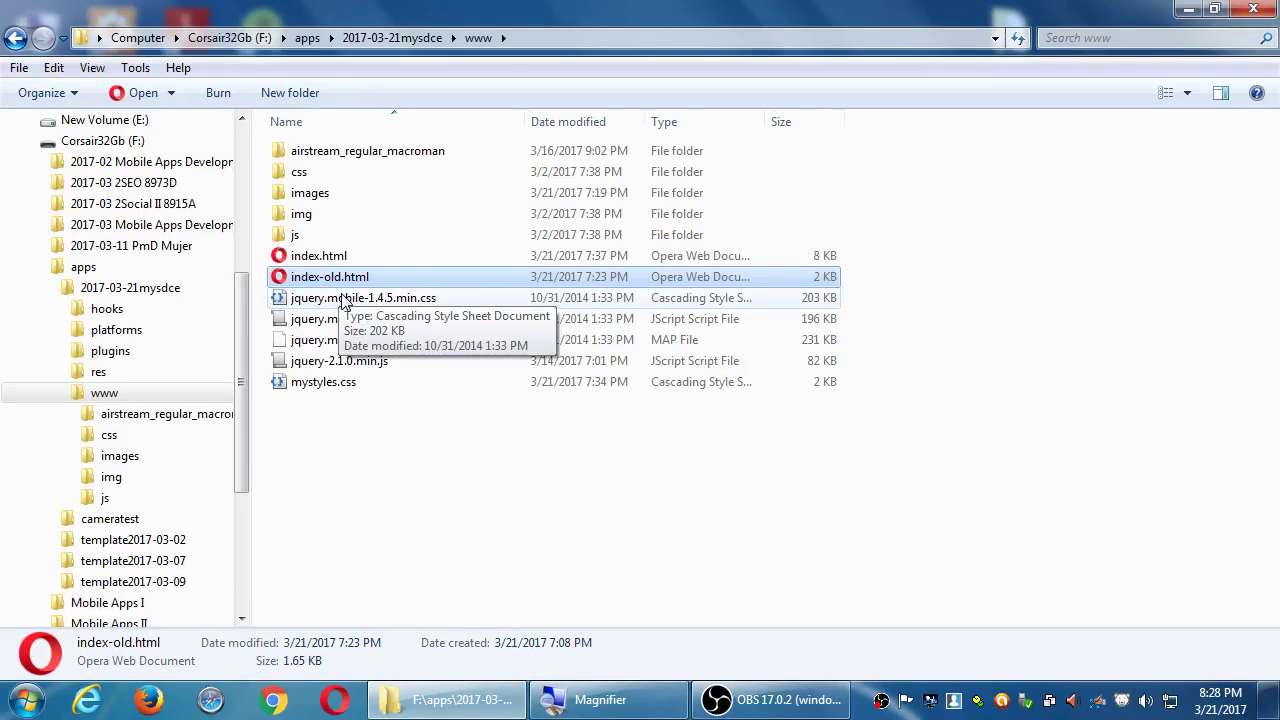
{"action": "left_click", "coordinate": [360, 450]}
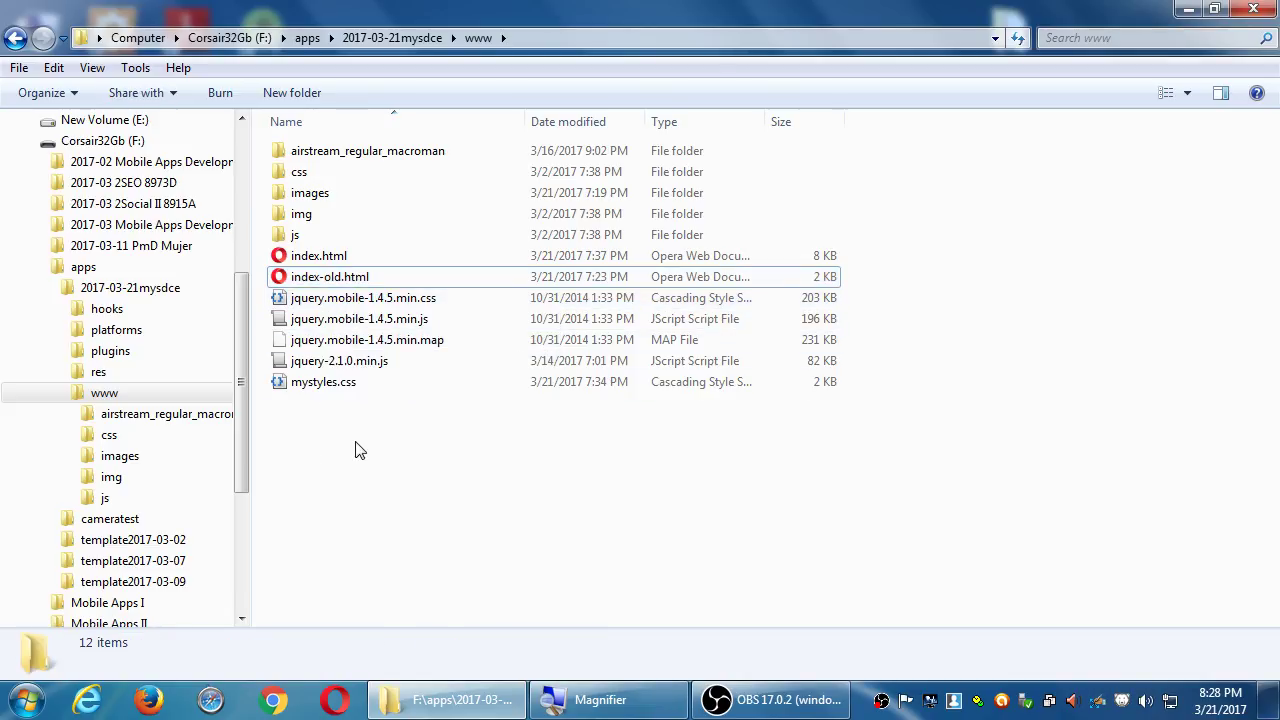
- Permanently delete the index-old.html file from the www folder
{"action": "key", "text": "super+plus"}
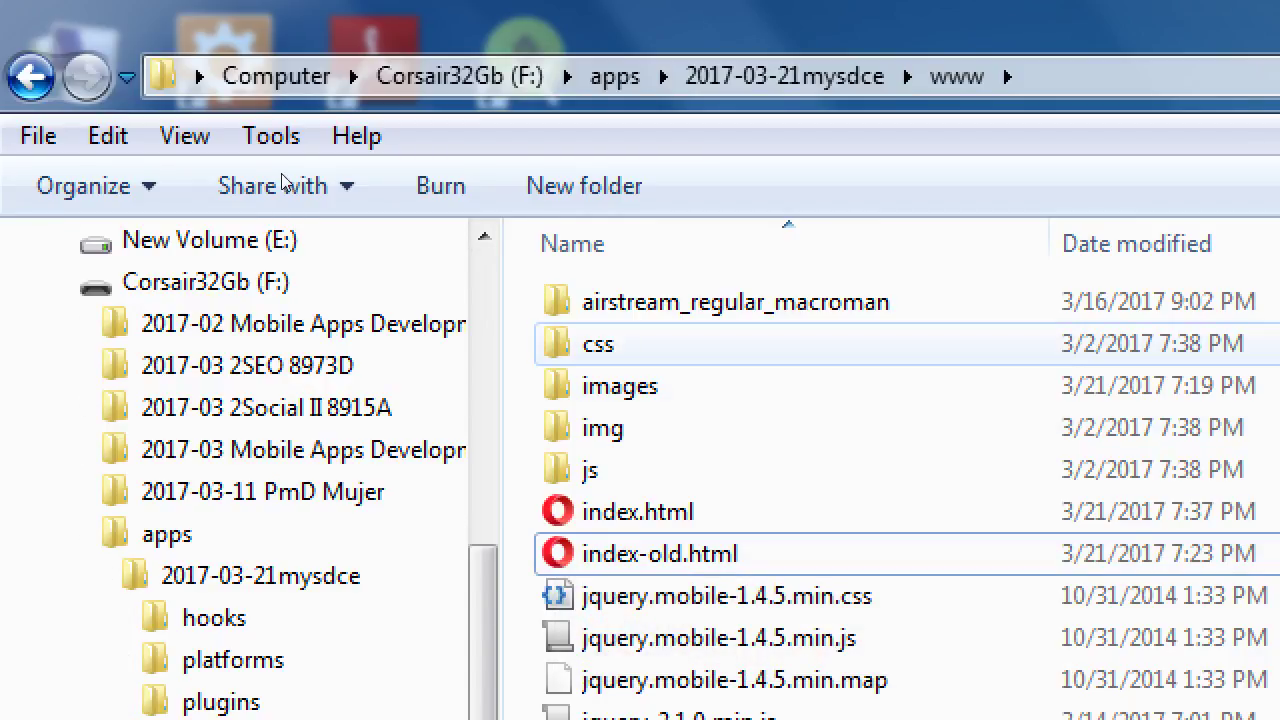
{"action": "left_click", "coordinate": [285, 285]}
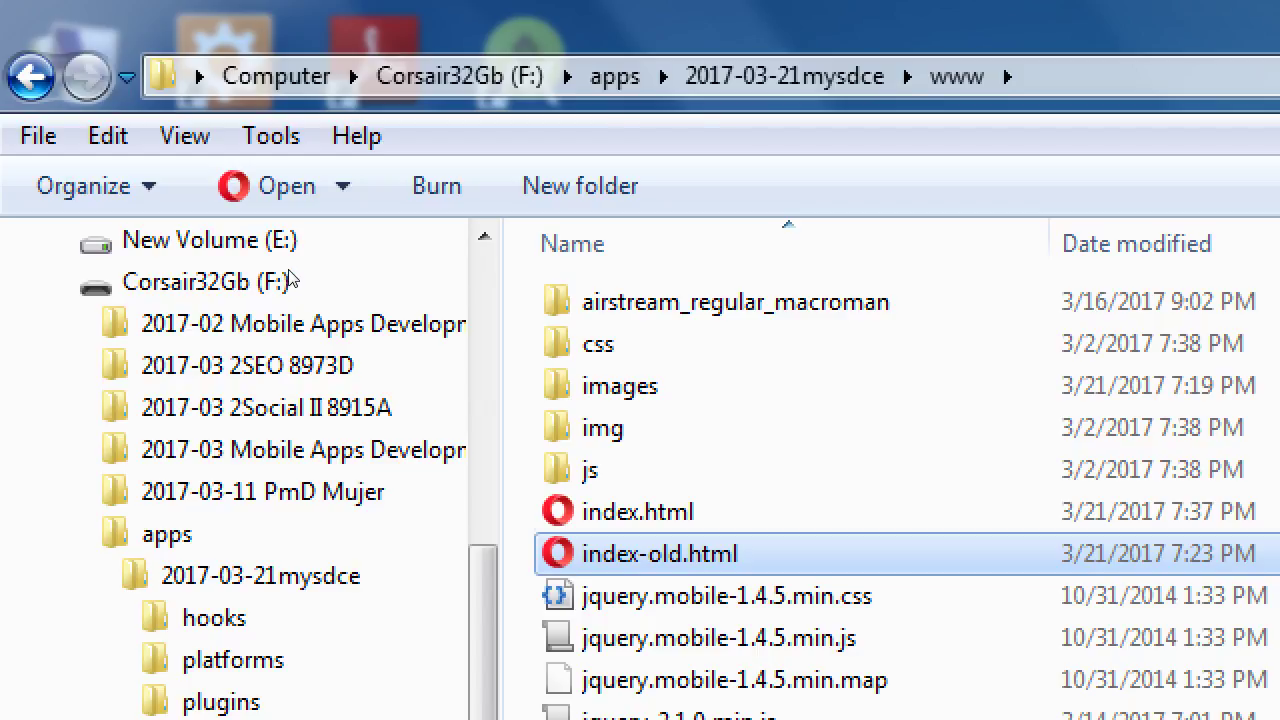
{"action": "left_click", "coordinate": [283, 263]}
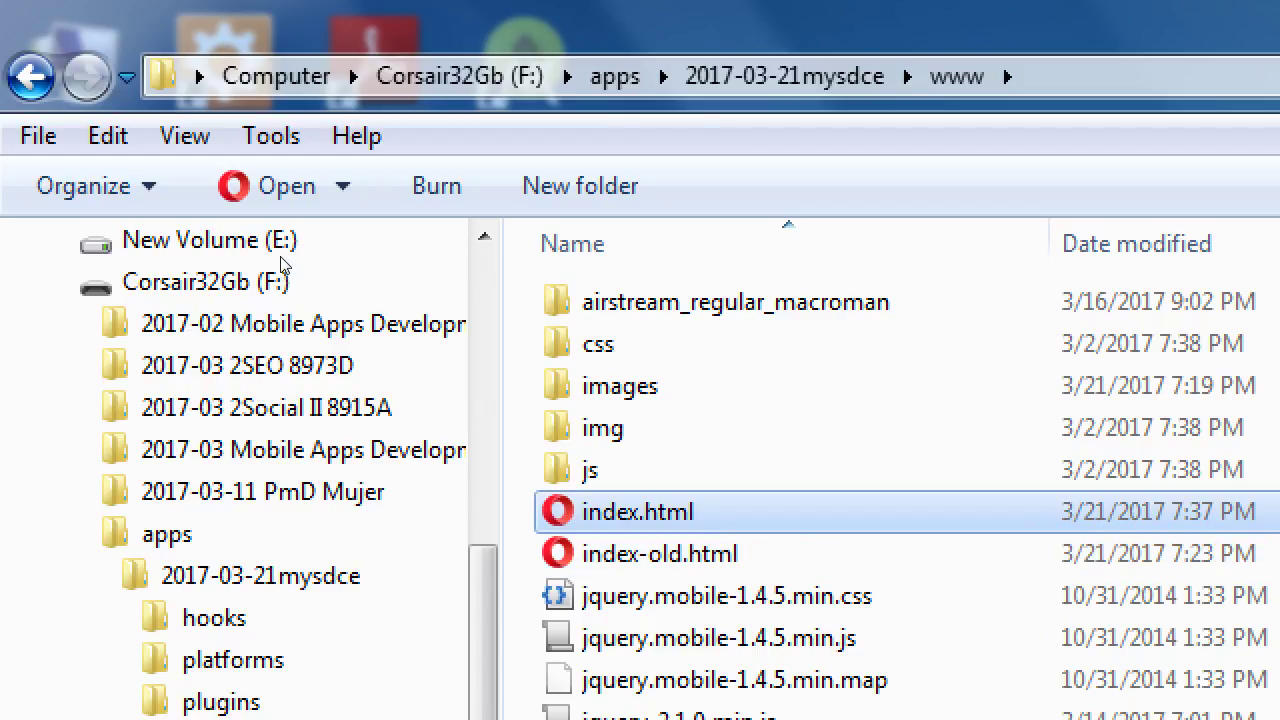
{"action": "left_click", "coordinate": [285, 283]}
{"action": "key", "text": "Delete"}
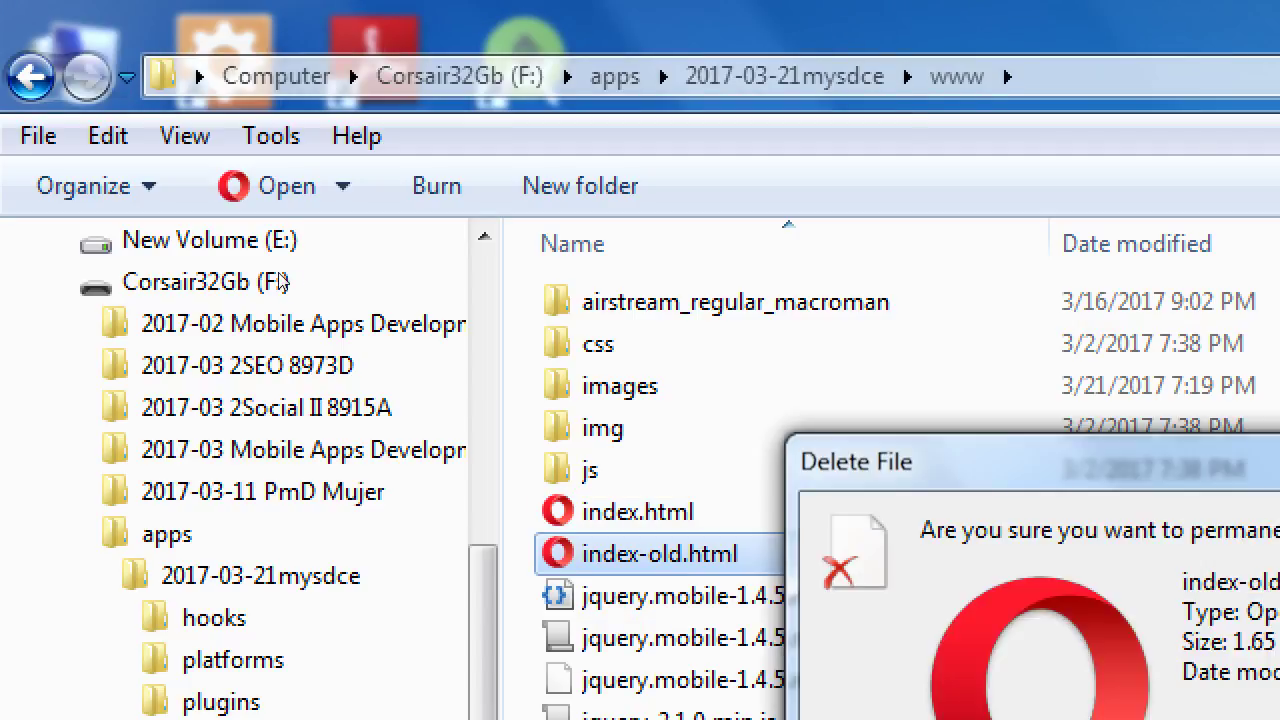
{"action": "key", "text": "Return"}
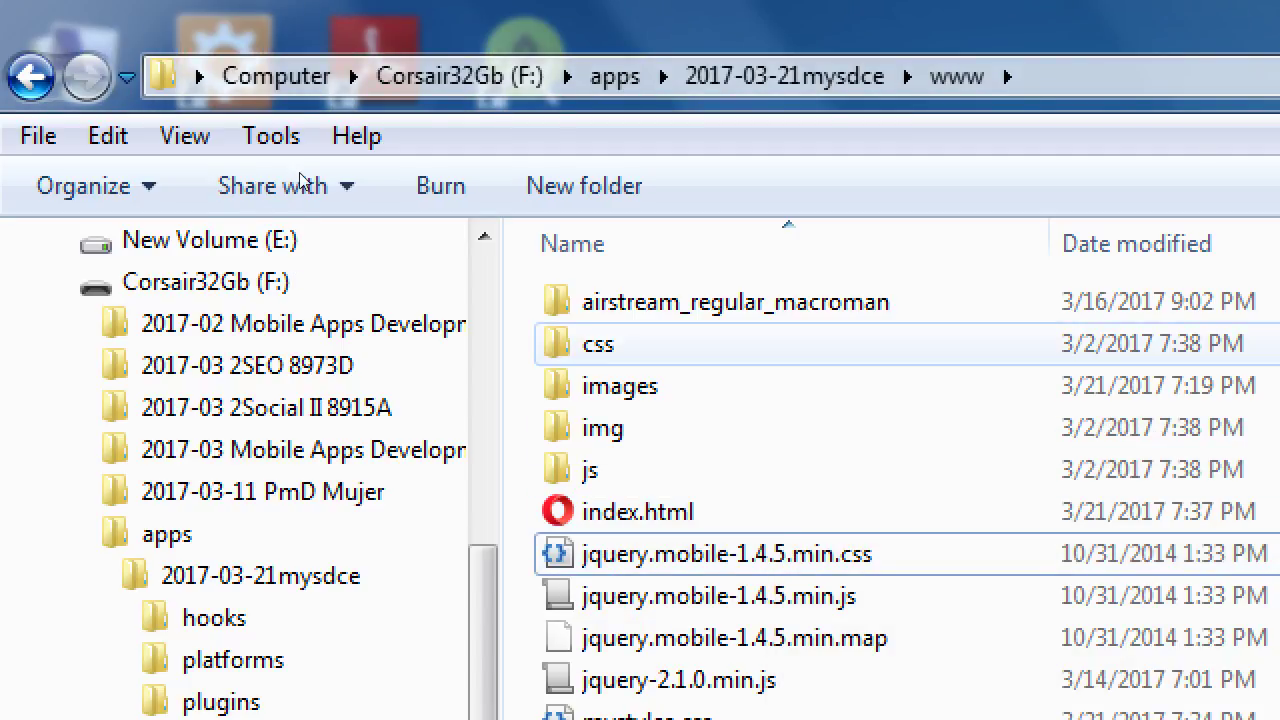
{"action": "key", "text": "c"}
{"action": "key", "text": "Return"}
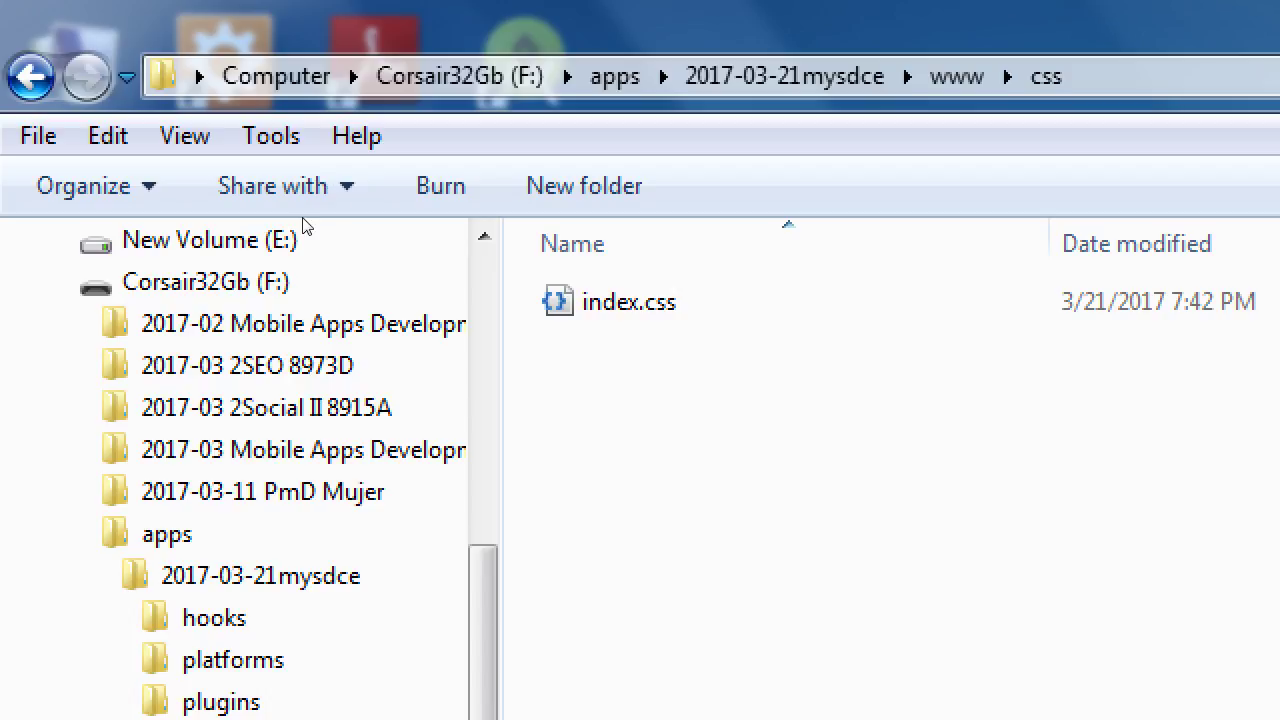
{"action": "key", "text": "BackSpace"}
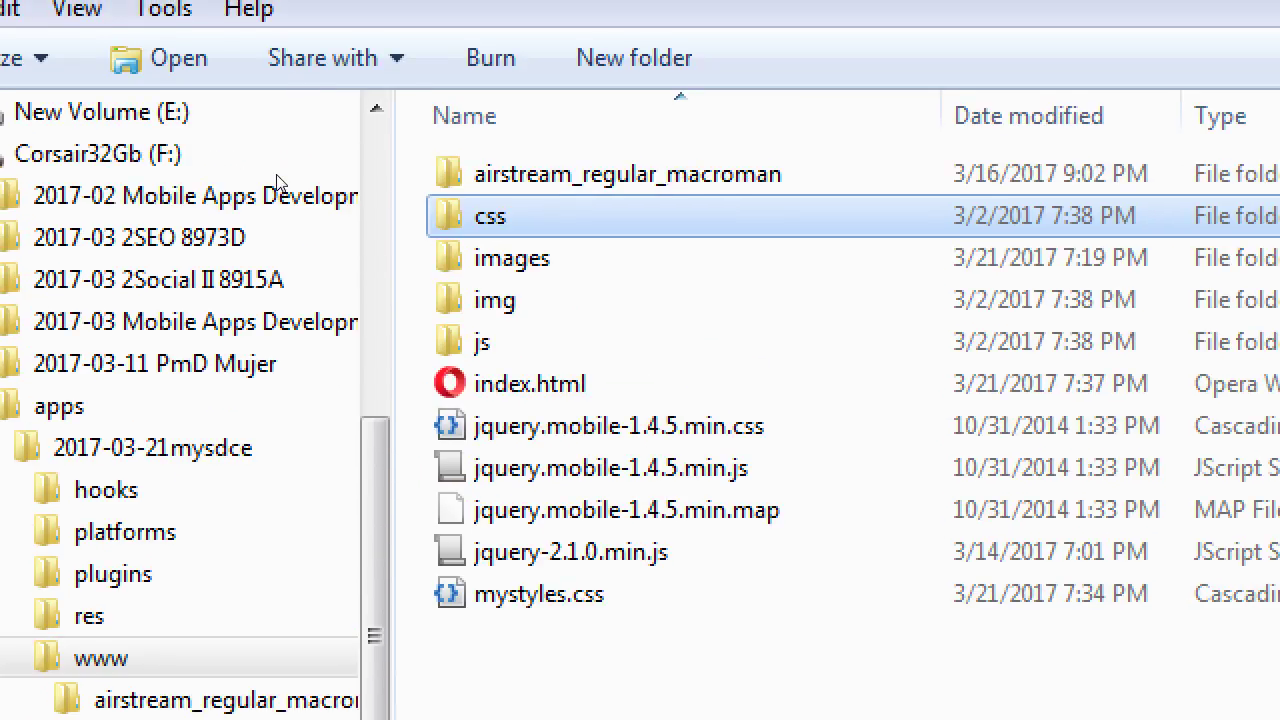
{"action": "key", "text": "Delete"}
{"action": "key", "text": "Return"}
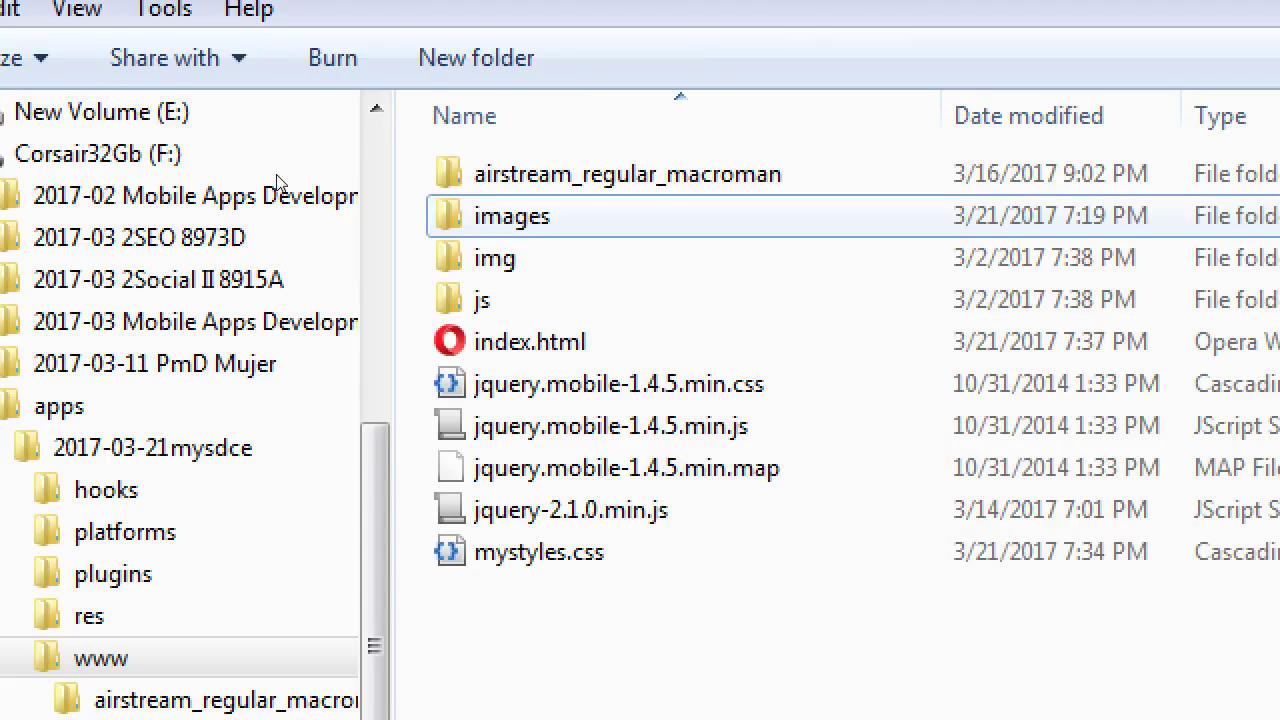
- Look through the contents of the images subfolder and return to the www folder
{"action": "key", "text": "Return"}
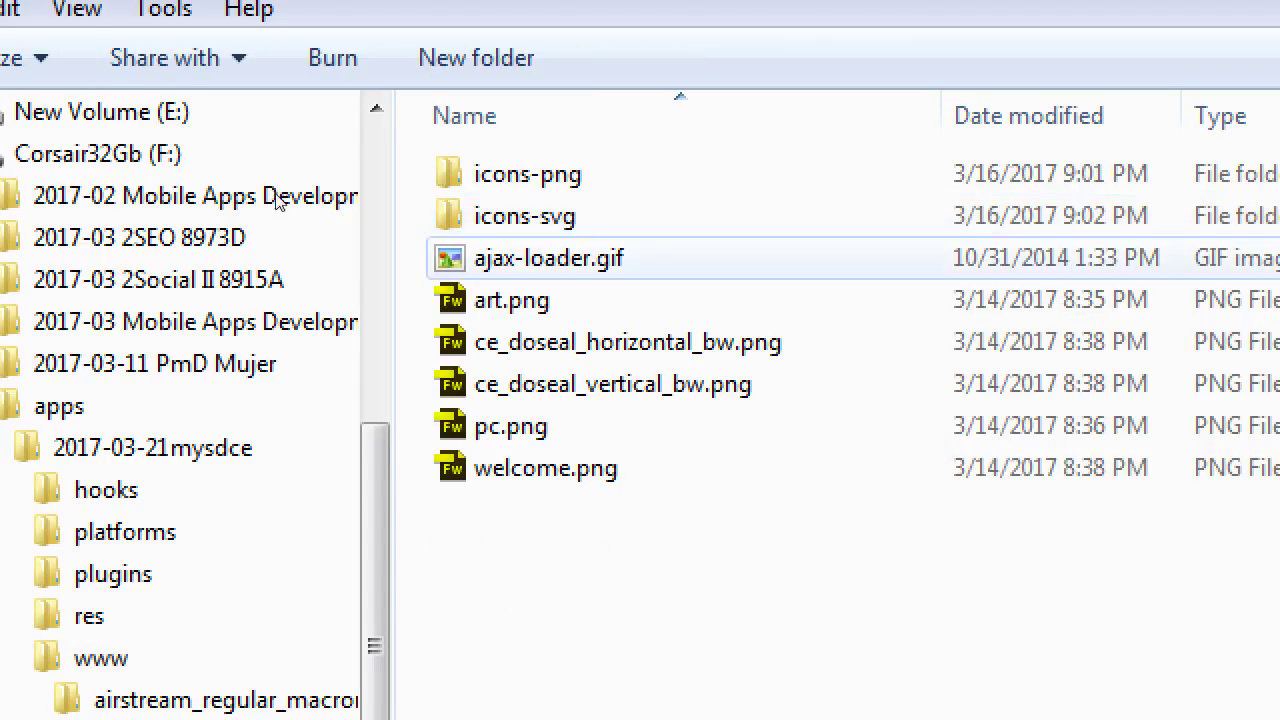
{"action": "key", "text": "Down"}
{"action": "key", "text": "BackSpace"}
{"action": "key", "text": "Down"}
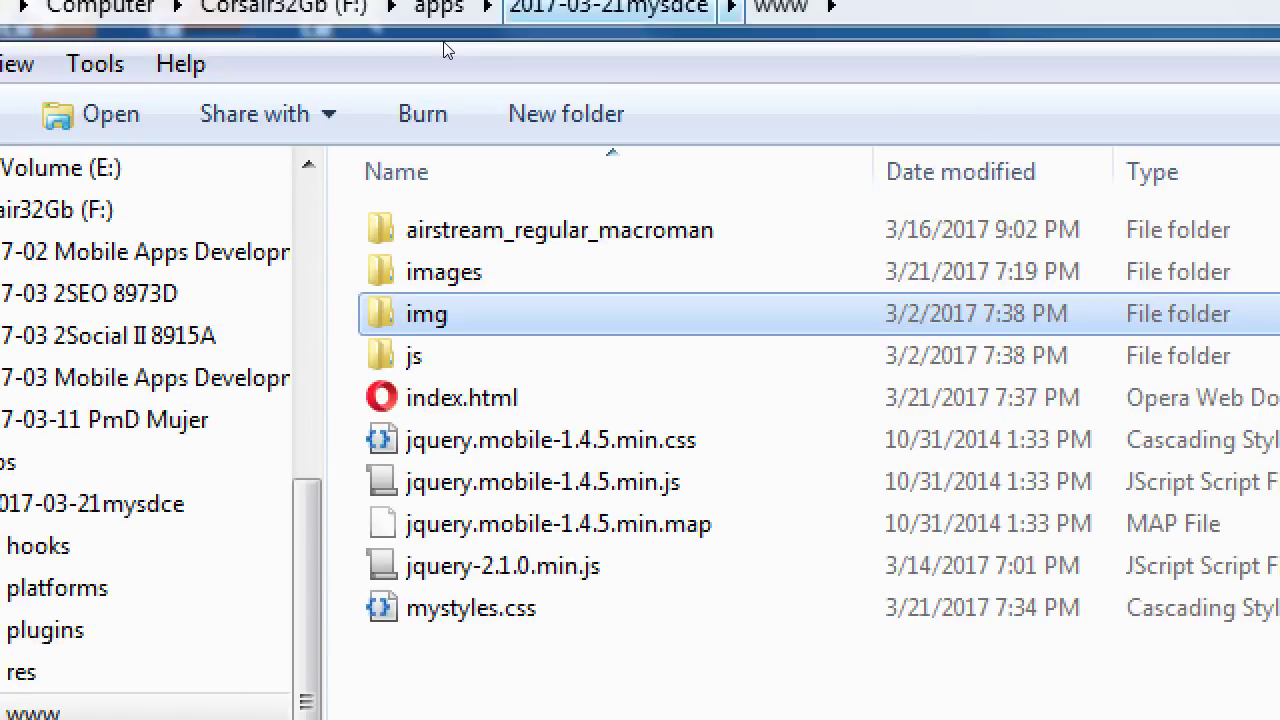
{"action": "key", "text": "Up"}
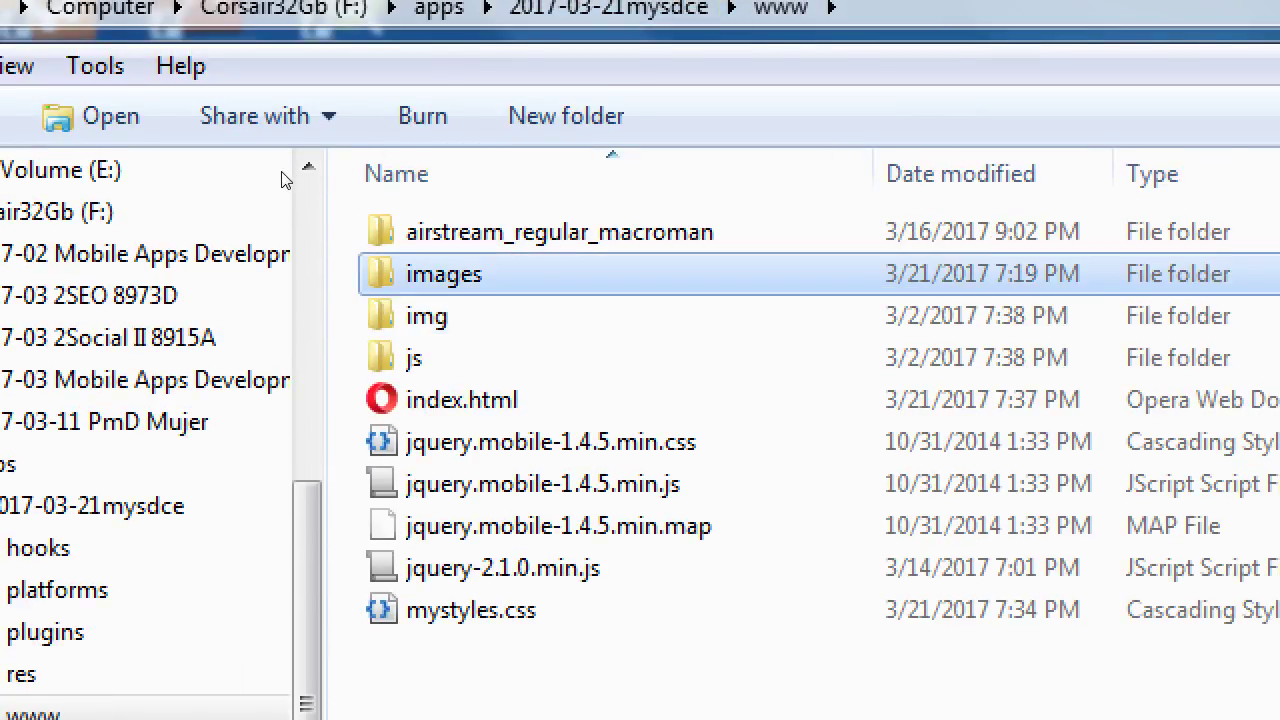
{"action": "key", "text": "Return"}
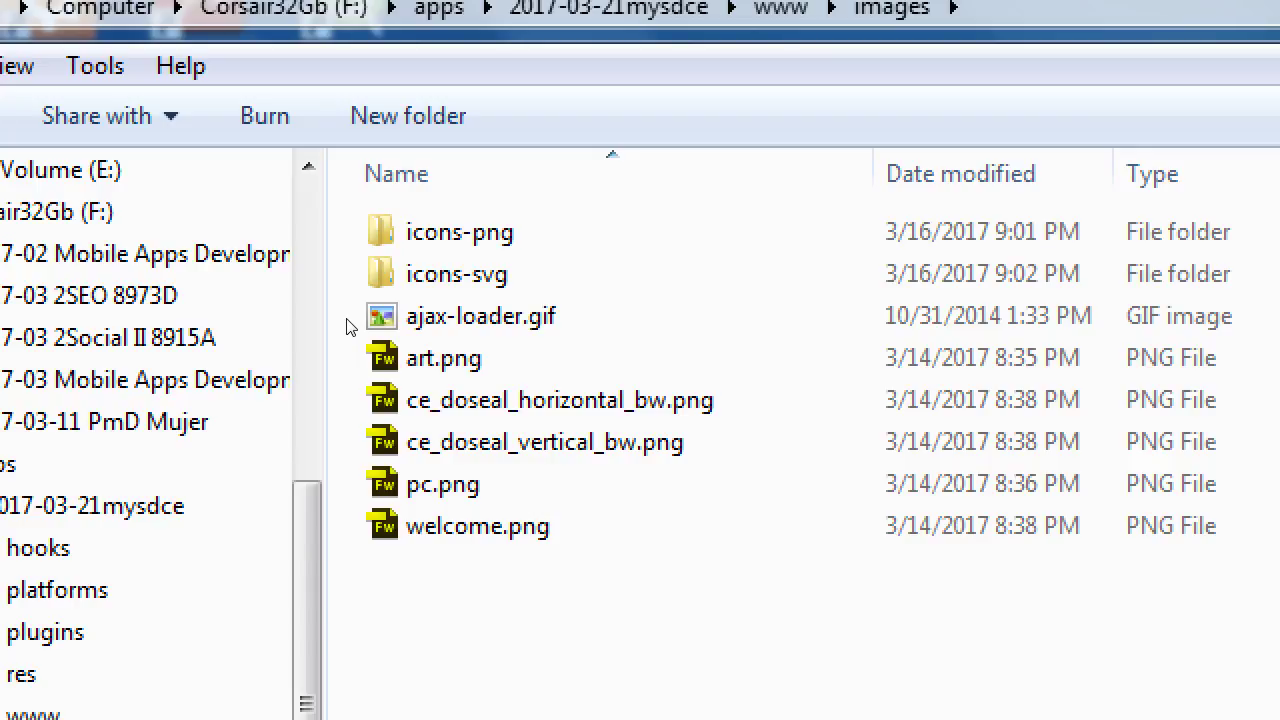
{"action": "key", "text": "BackSpace"}
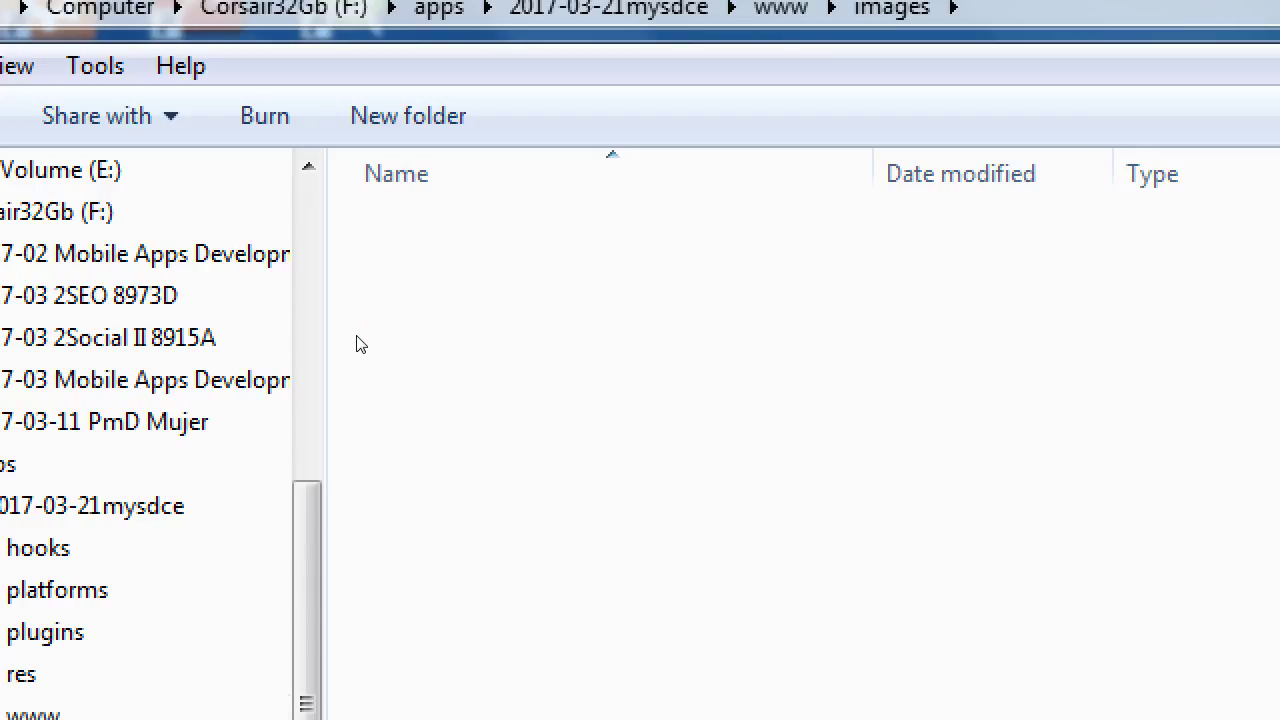
{"action": "key", "text": "Down"}
{"action": "key", "text": "Return"}
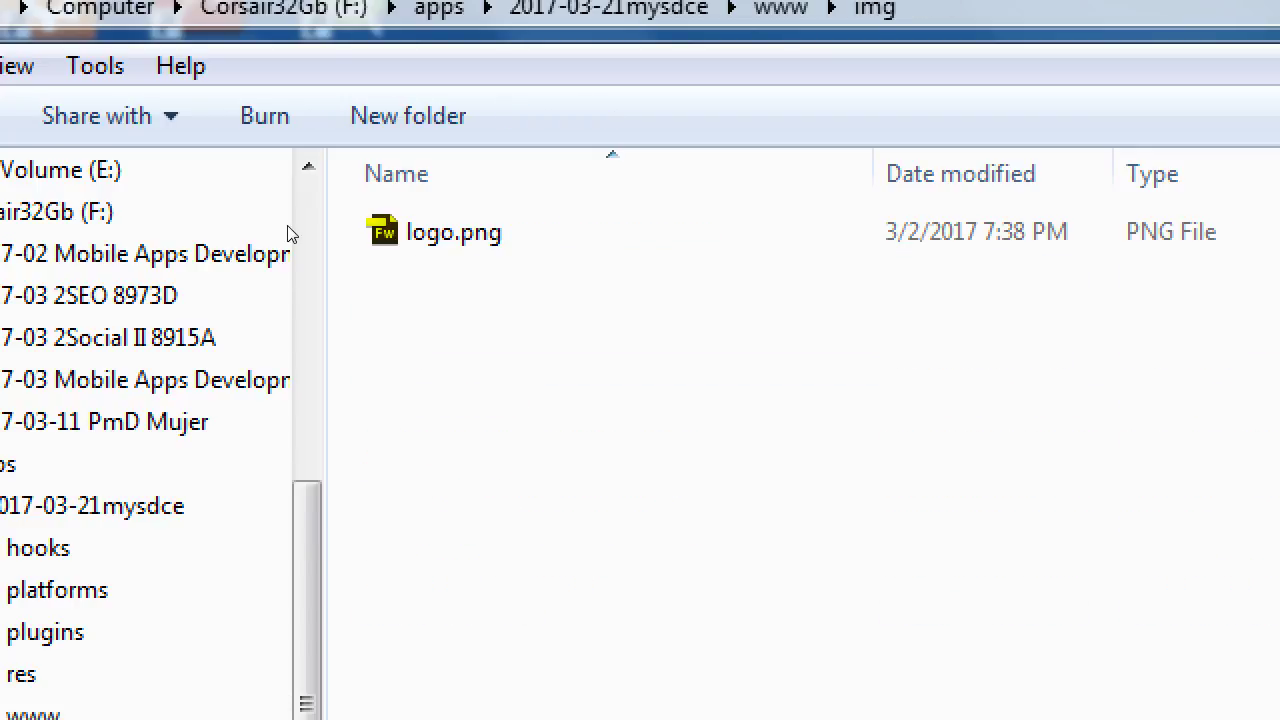
{"action": "key", "text": "Down"}
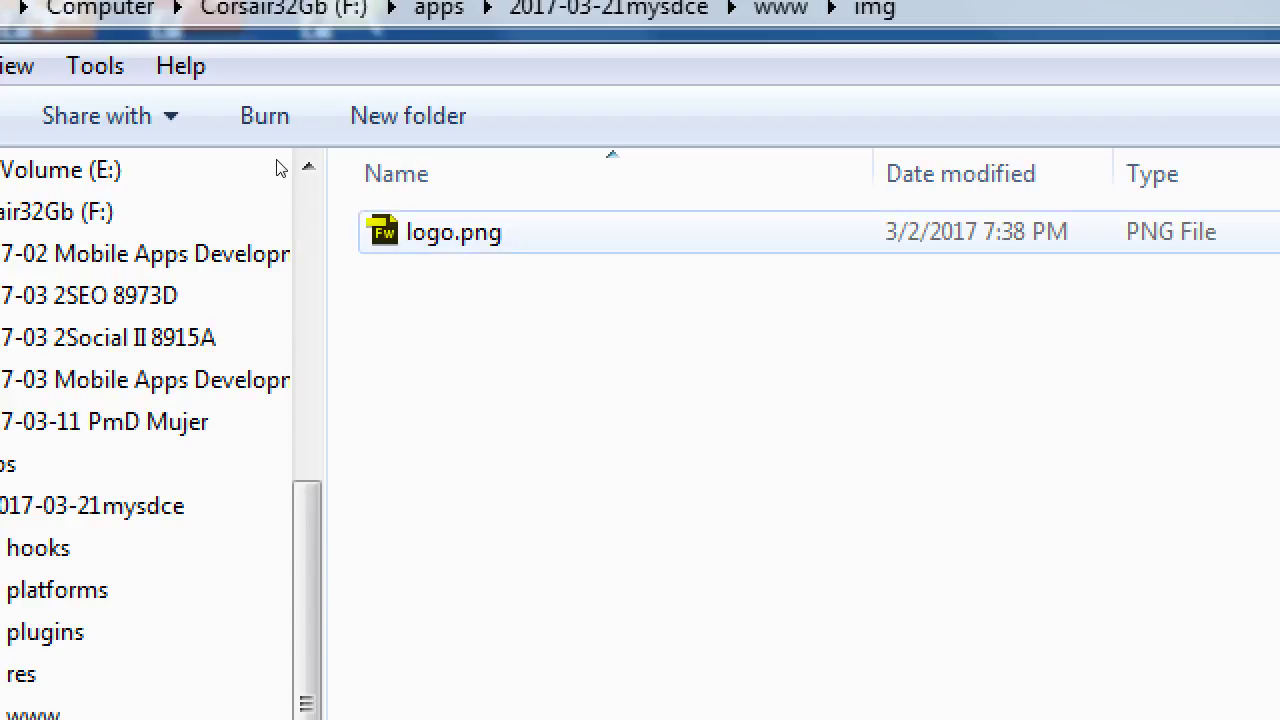
{"action": "key", "text": "BackSpace"}
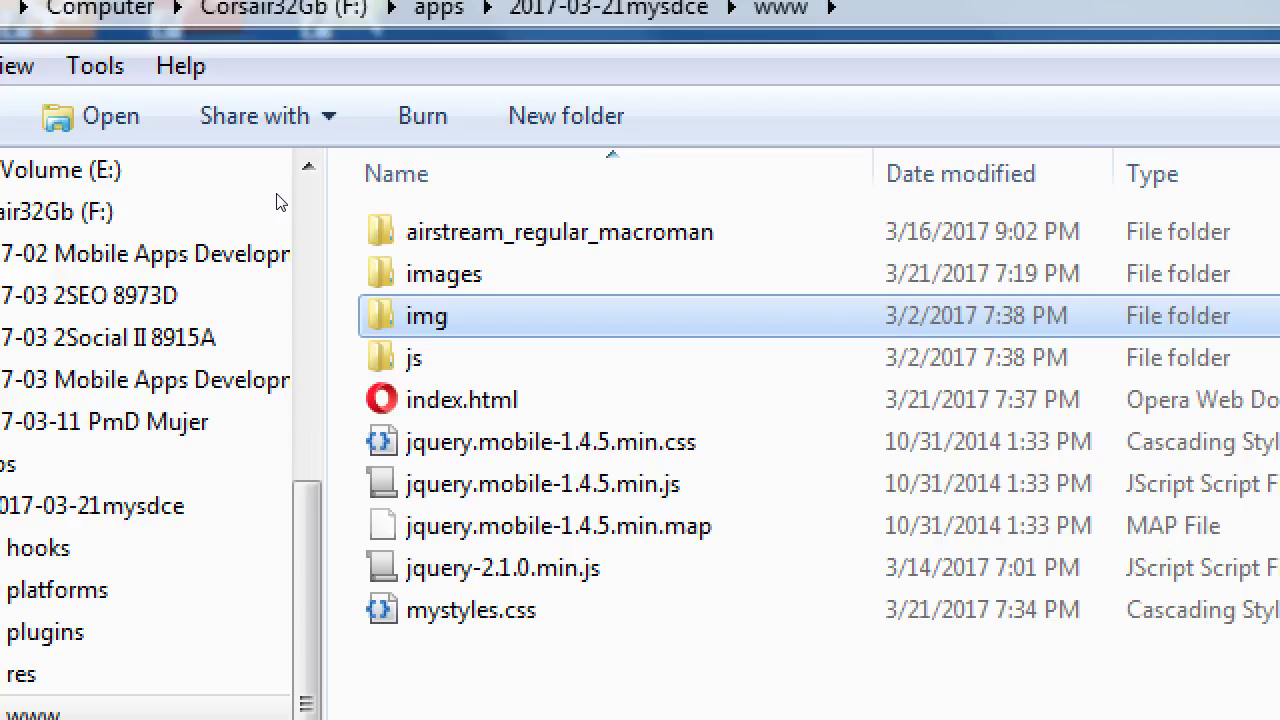
{"action": "key", "text": "Return"}
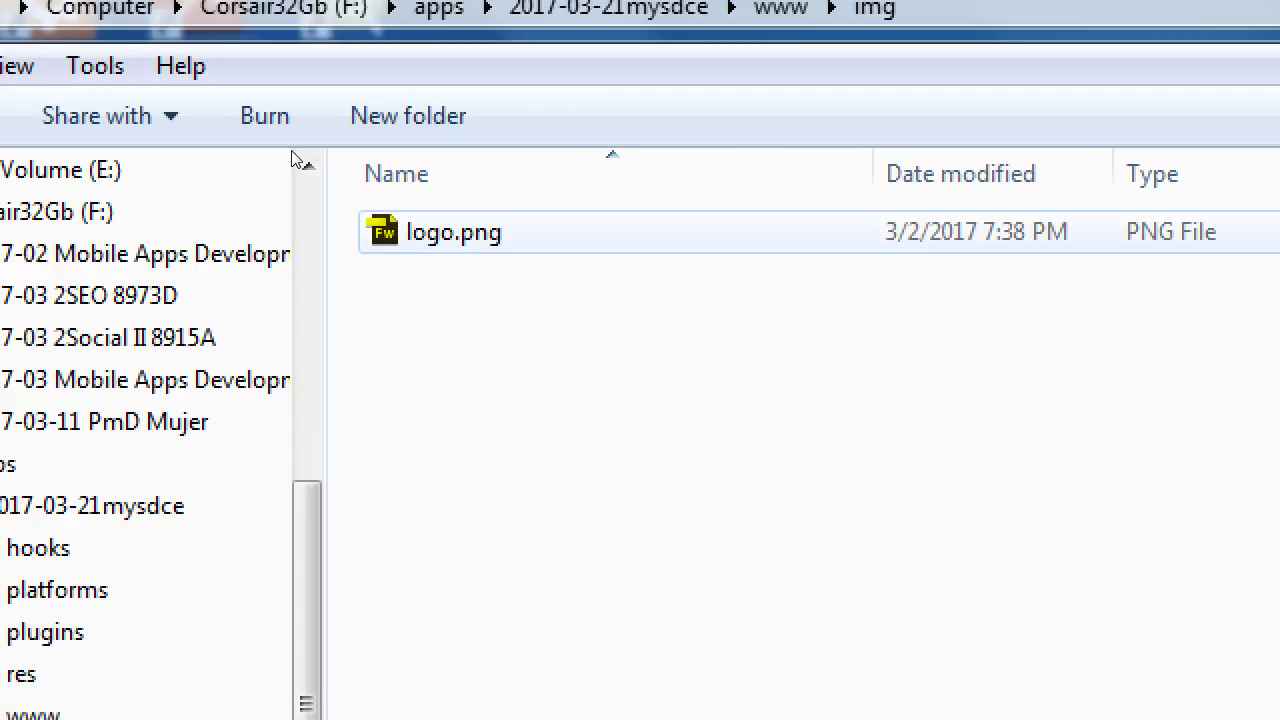
{"action": "key", "text": "BackSpace"}
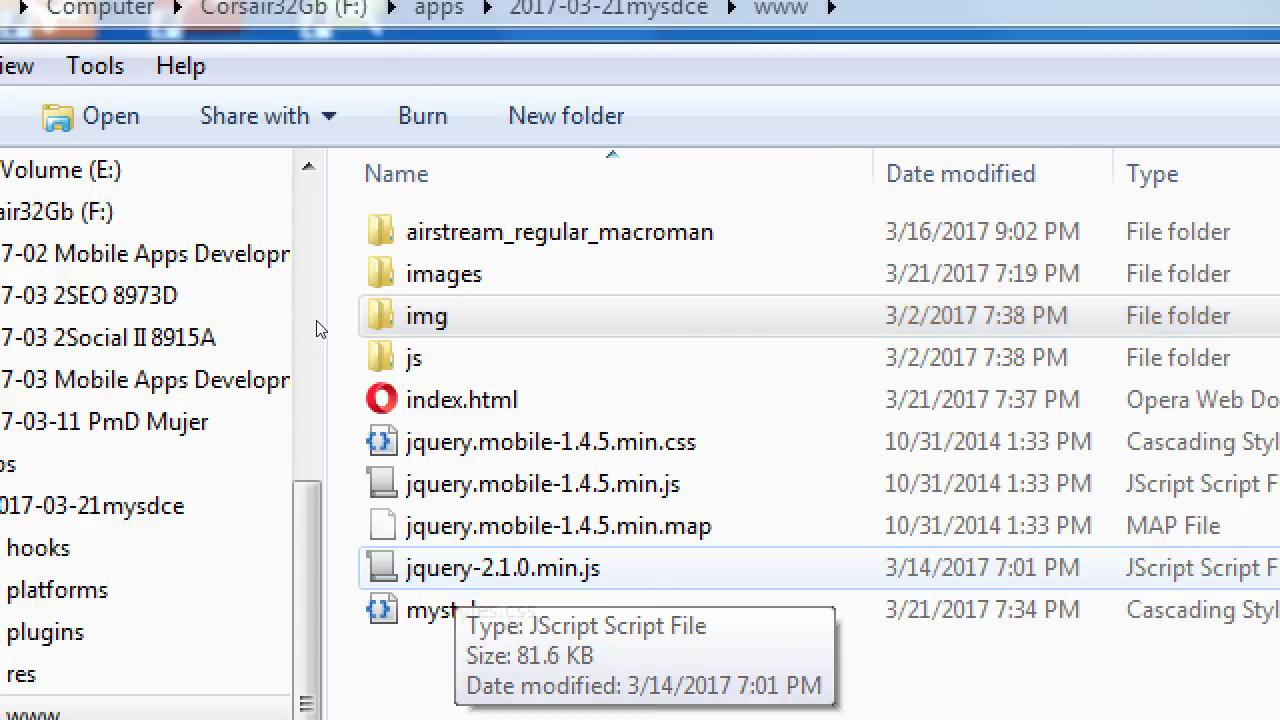
{"action": "key", "text": "Delete"}
{"action": "key", "text": "Return"}
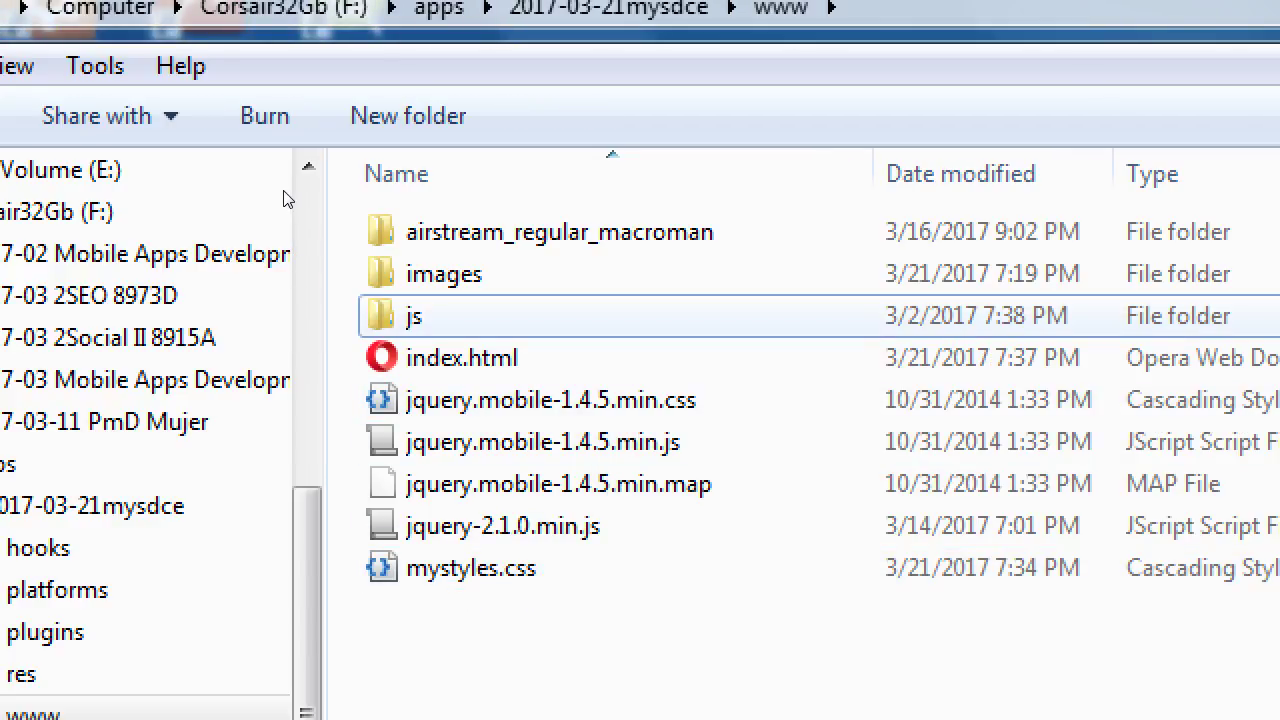
- Review the js subfolder and the remaining files in the www folder, and widen the Type column to fit its contents
{"action": "key", "text": "Return"}
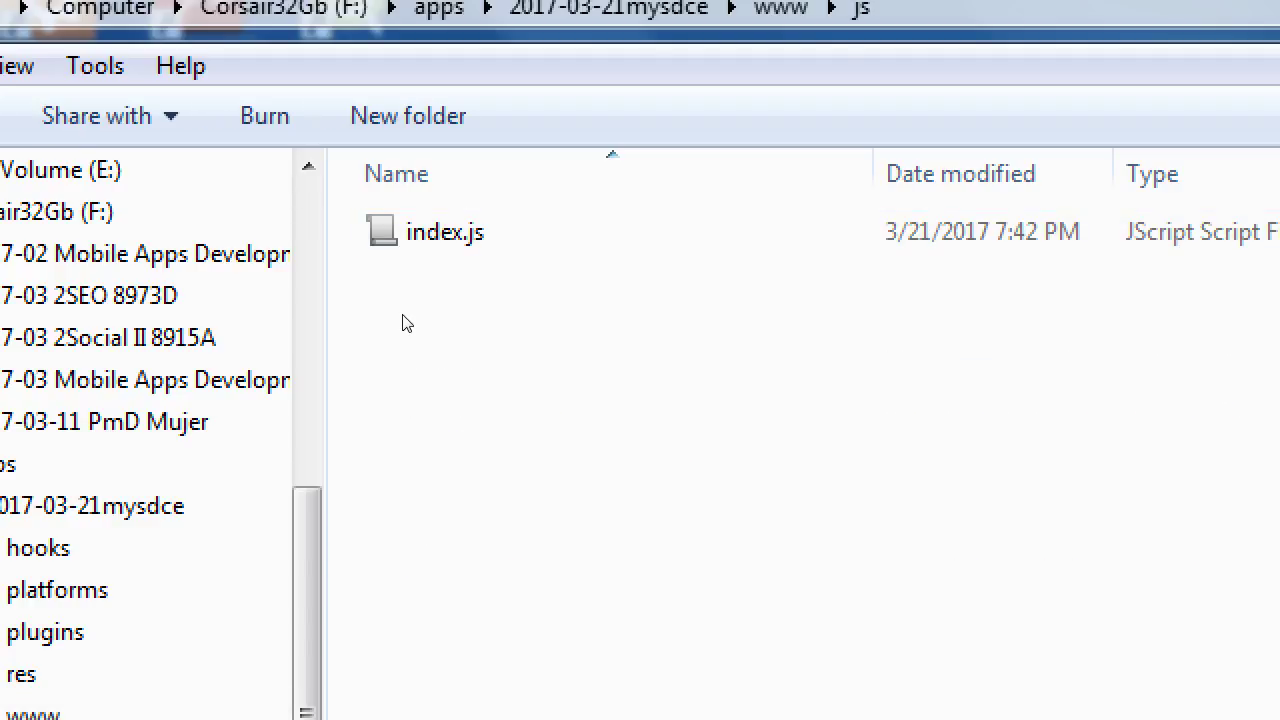
{"action": "key", "text": "BackSpace"}
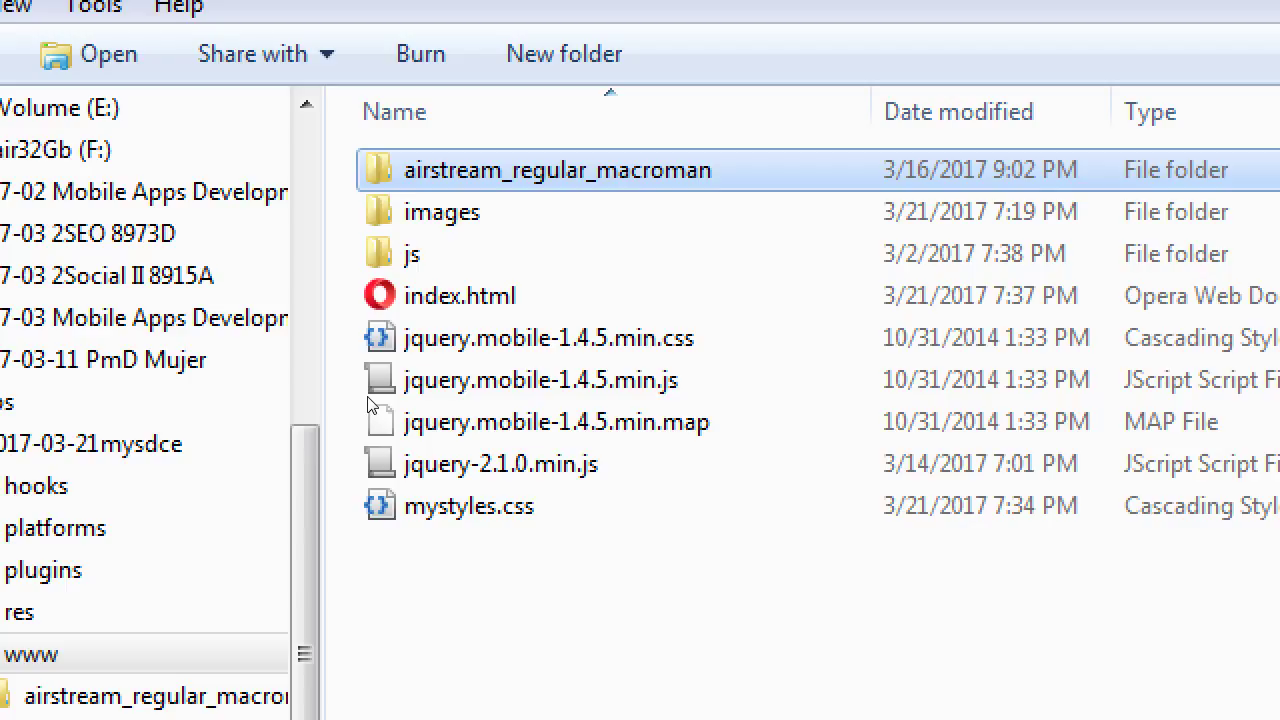
{"action": "key", "text": "Down"}
{"action": "key", "text": "Down"}
{"action": "key", "text": "Down"}
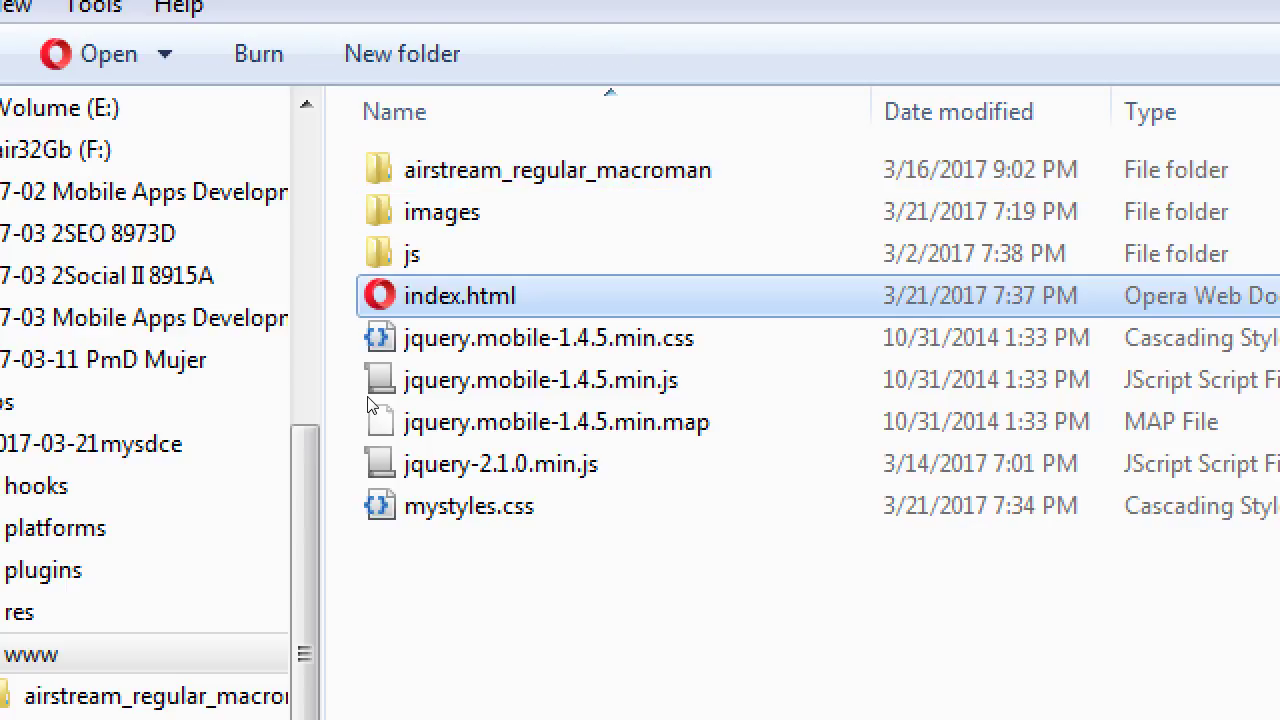
{"action": "key", "text": "Down"}
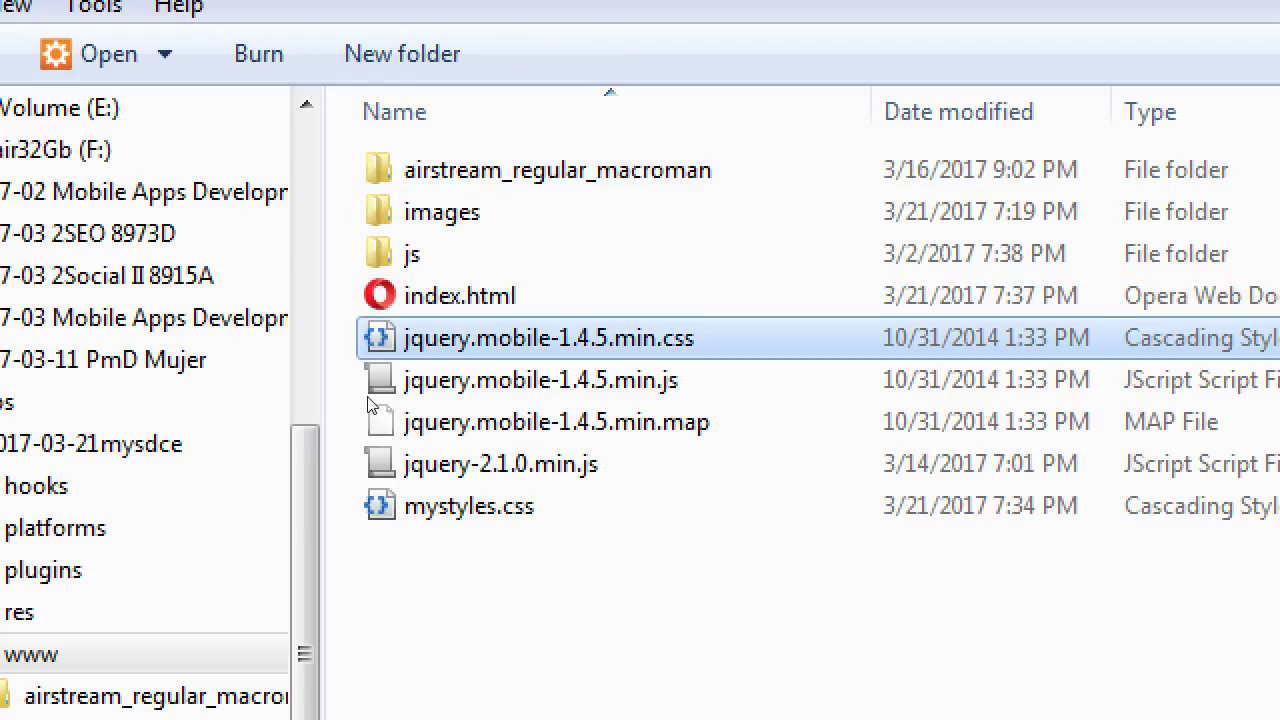
{"action": "key", "text": "shift+Down"}
{"action": "key", "text": "shift+Down"}
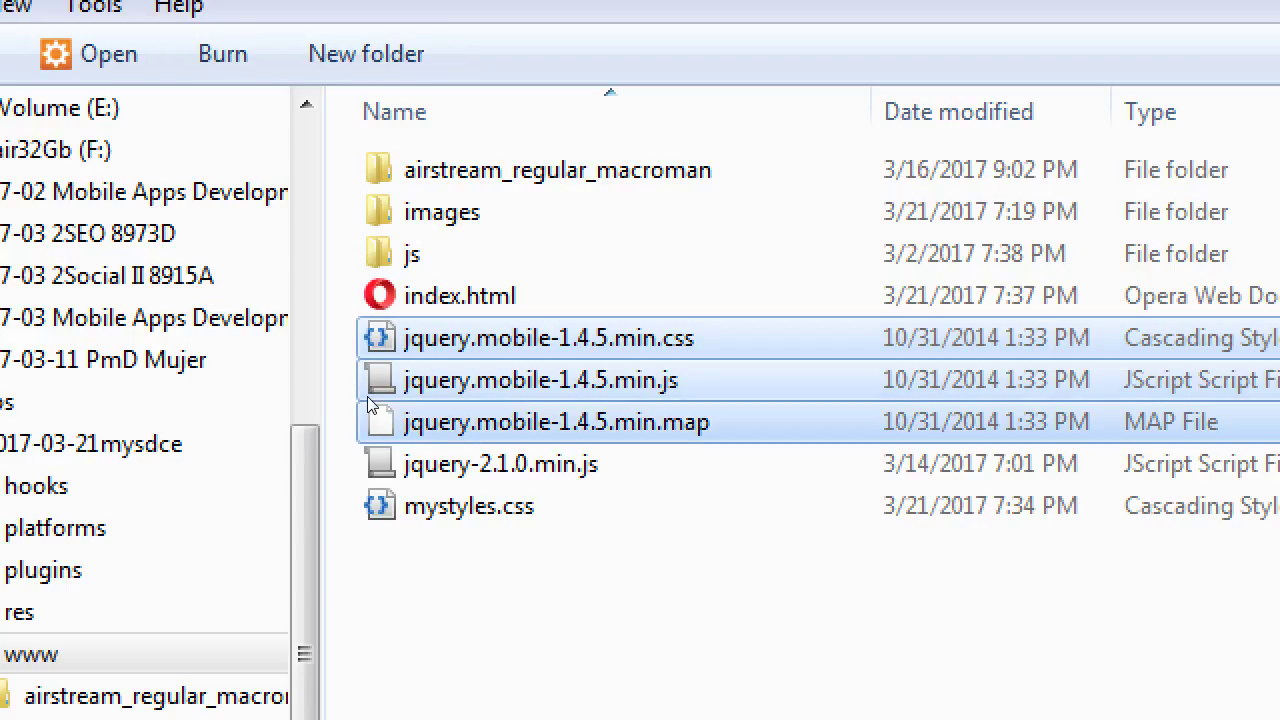
{"action": "key", "text": "Down"}
{"action": "key", "text": "Down"}
{"action": "key", "text": "Up"}
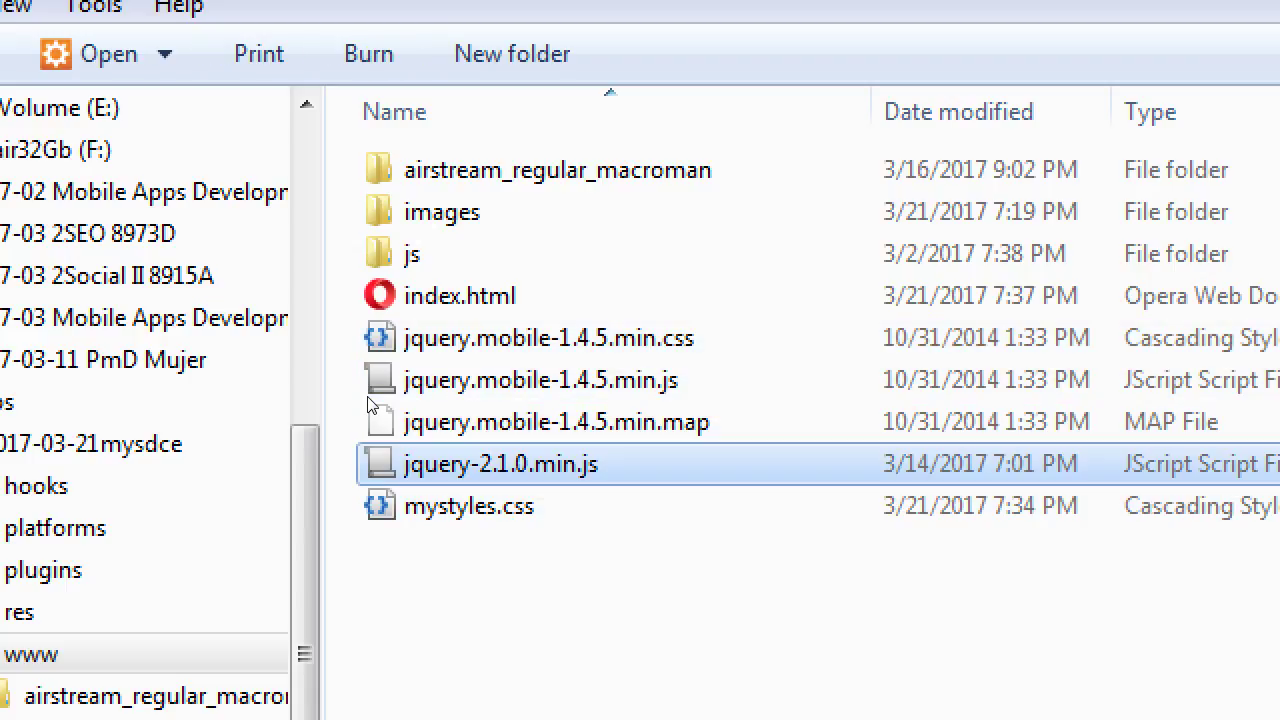
{"action": "key", "text": "Down"}
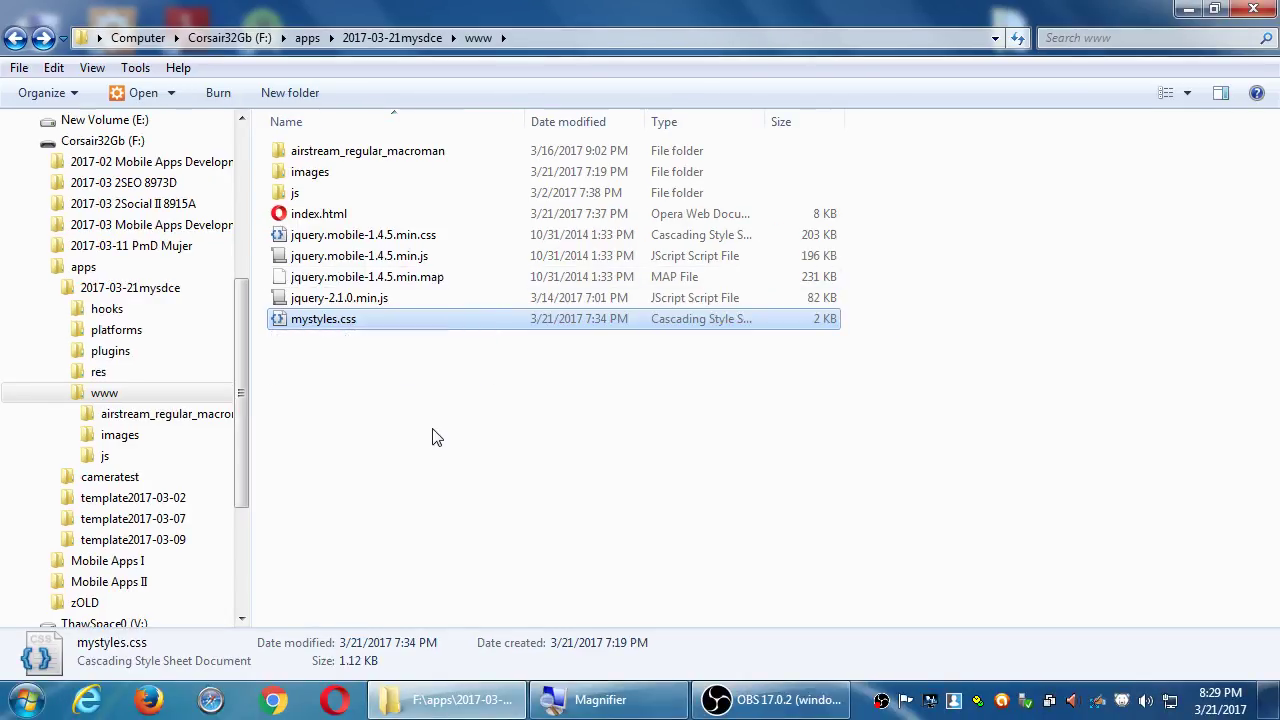
{"action": "left_click", "coordinate": [437, 437]}
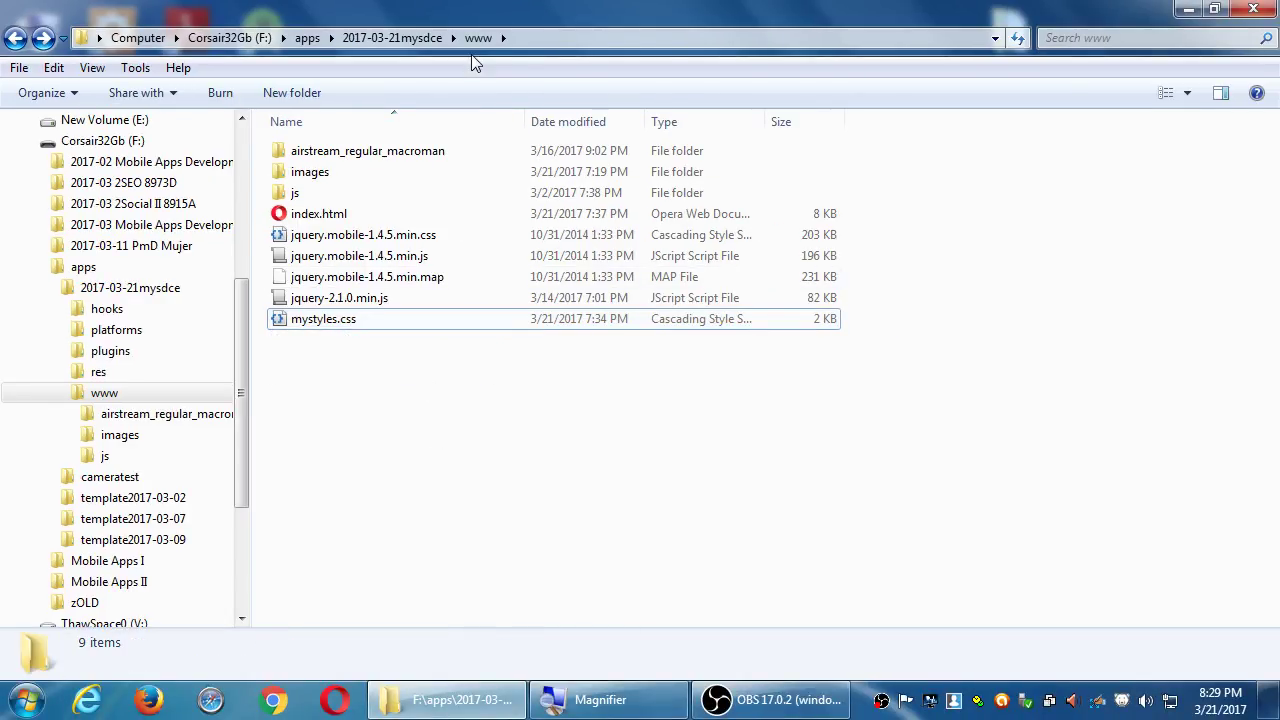
{"action": "double_click", "coordinate": [766, 121]}
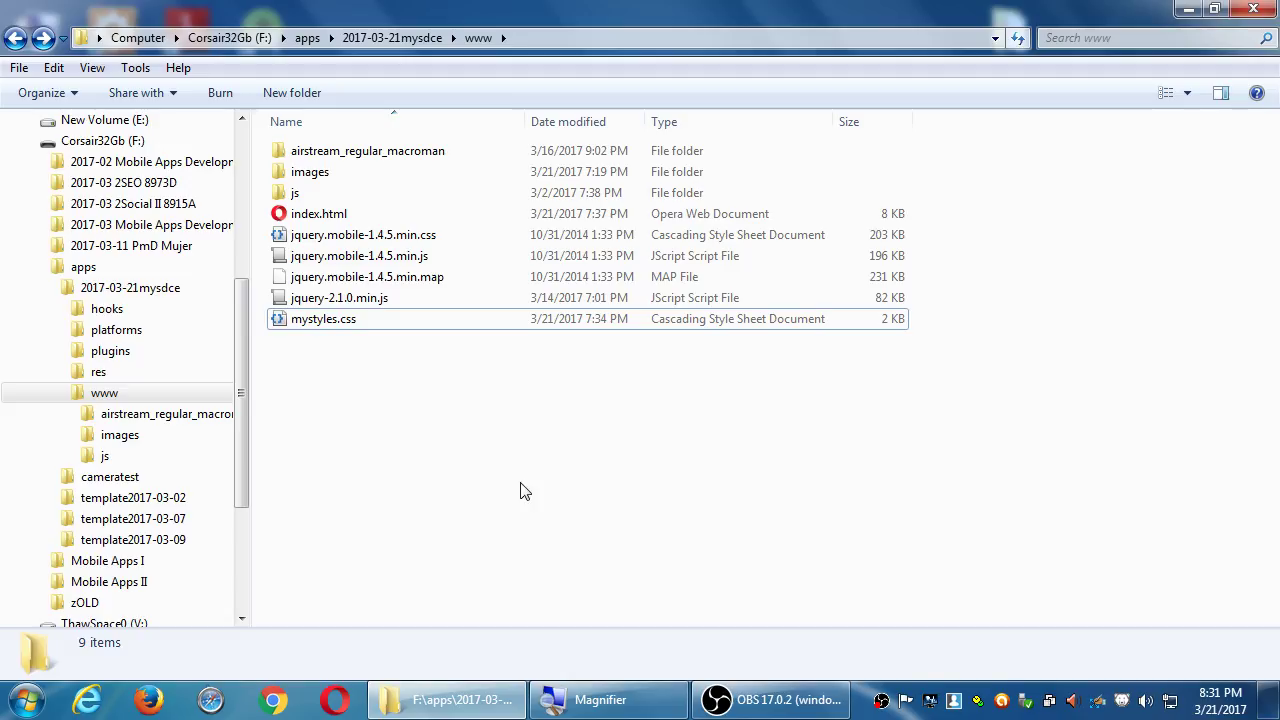
- Switch to Google Chrome and go to cordova.apache.org
{"action": "left_click", "coordinate": [285, 698]}
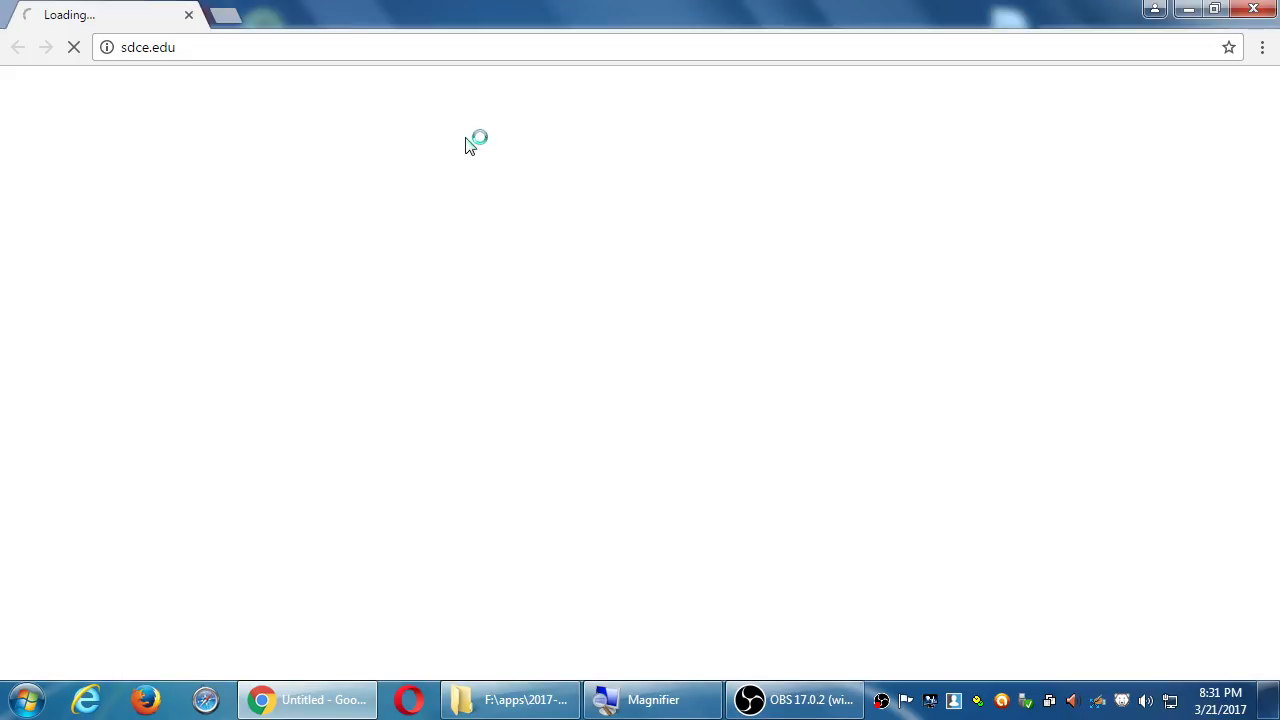
{"action": "left_click", "coordinate": [455, 48]}
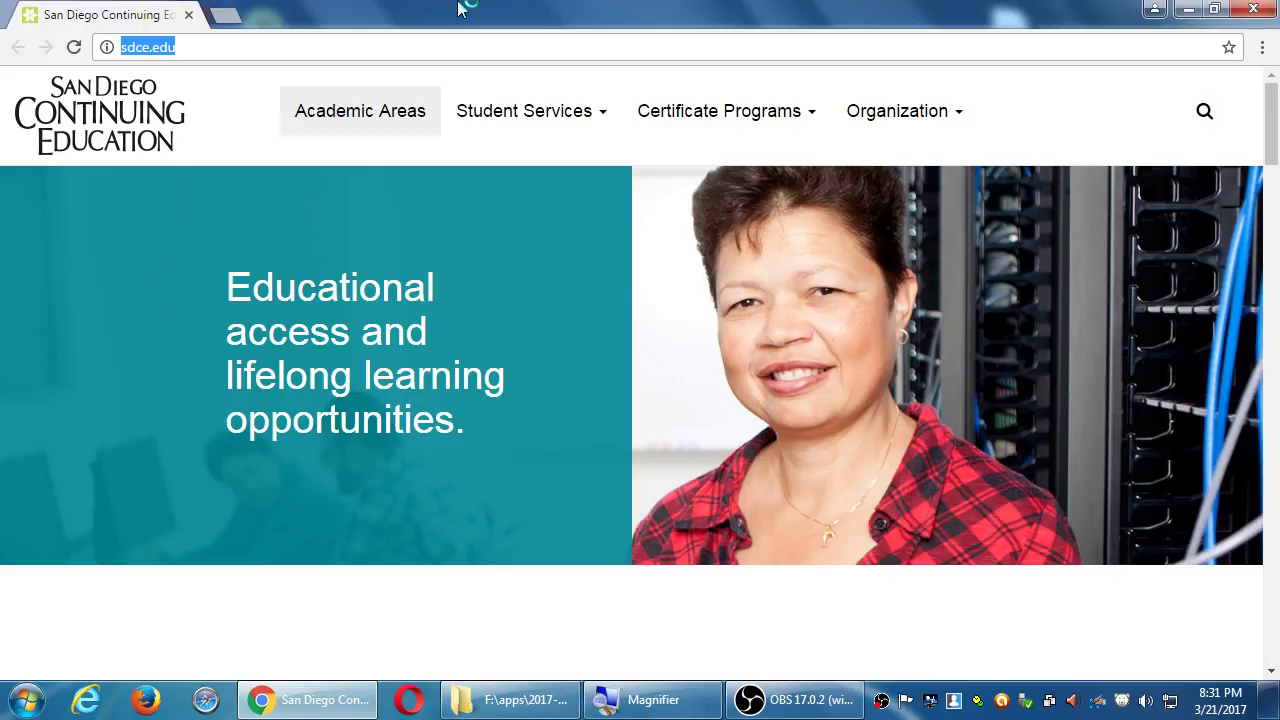
{"action": "type", "text": "cordova.apah"}
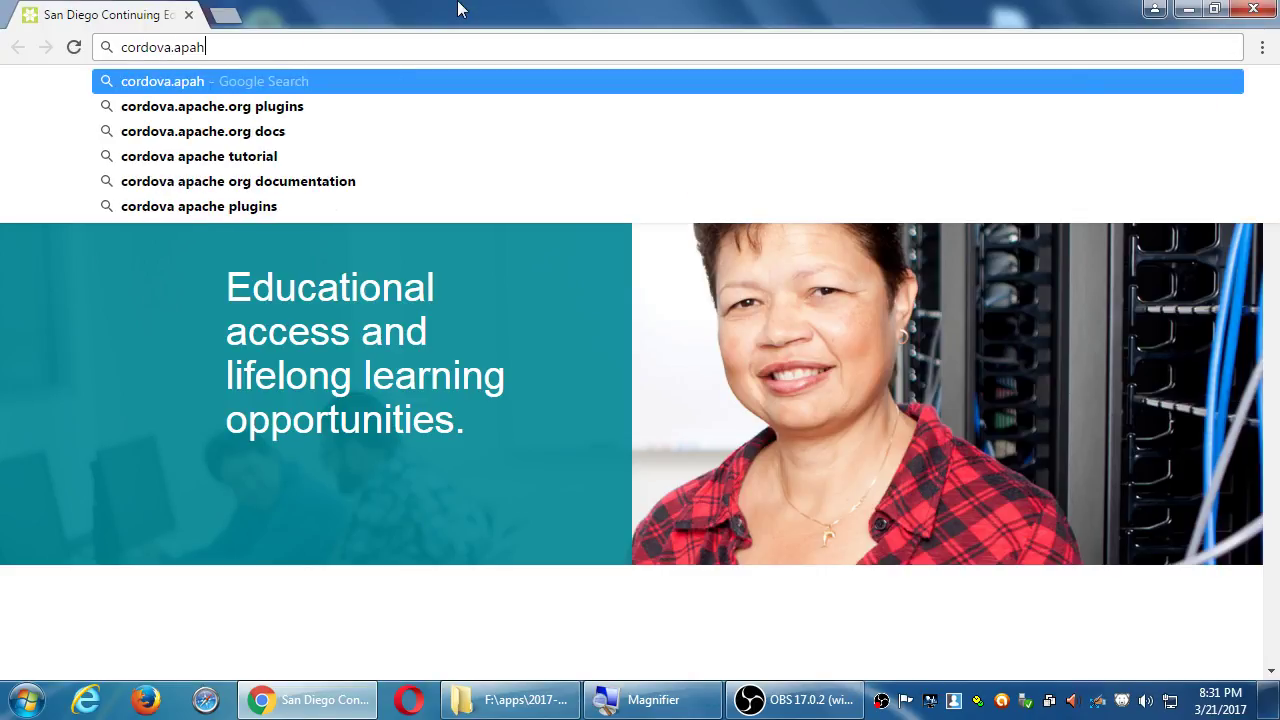
{"action": "key", "text": "BackSpace"}
{"action": "type", "text": "cher"}
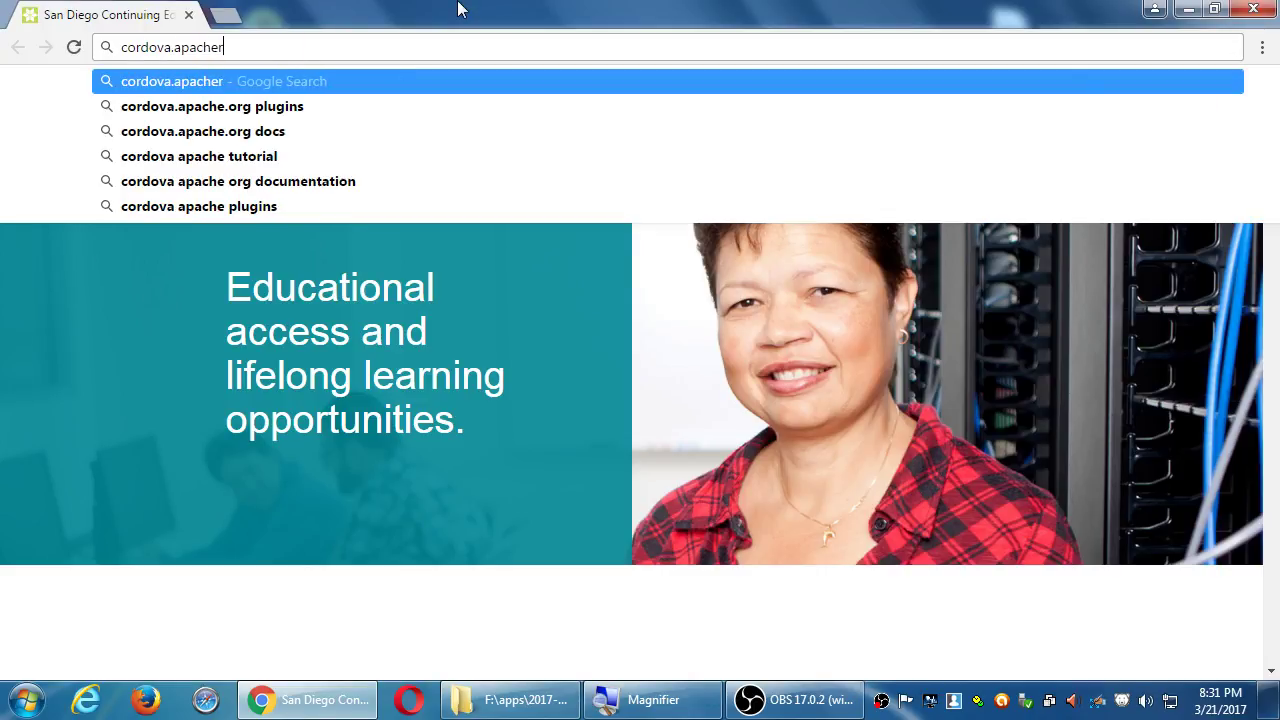
{"action": "key", "text": "BackSpace"}
{"action": "type", "text": ".o"}
{"action": "key", "text": "BackSpace"}
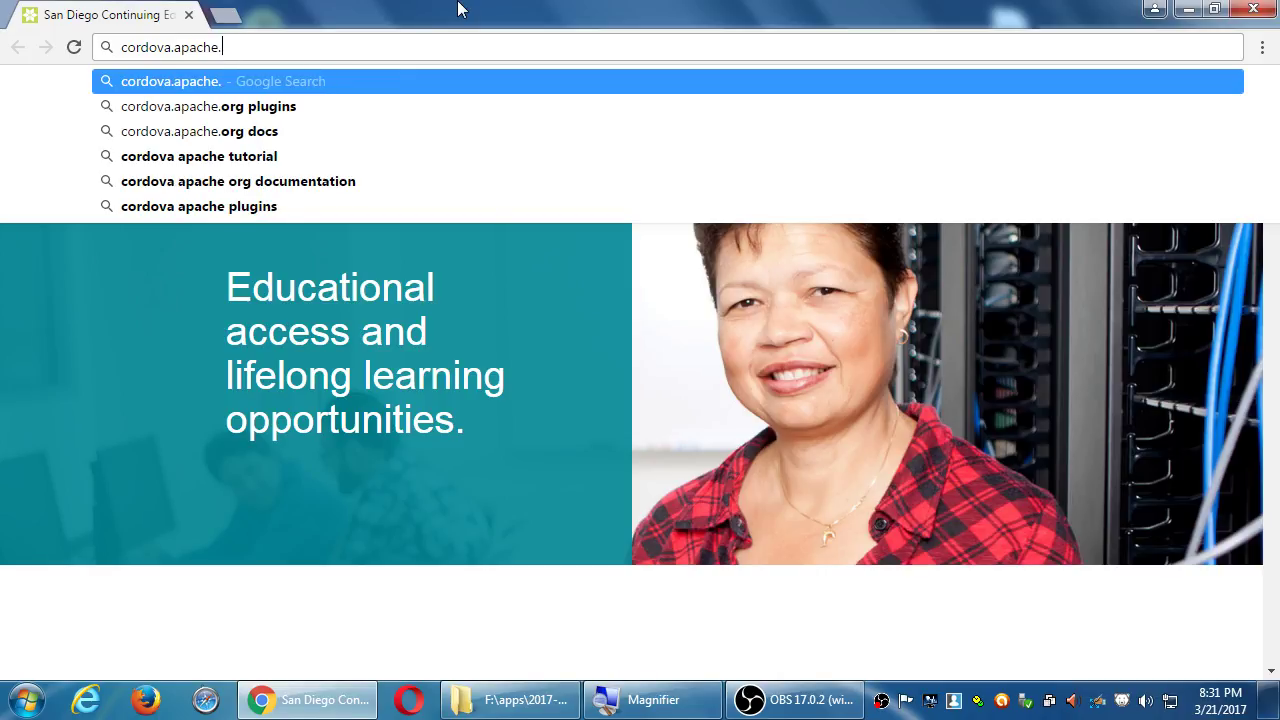
{"action": "type", "text": "r"}
{"action": "key", "text": "BackSpace"}
{"action": "type", "text": "org"}
{"action": "key", "text": "Return"}
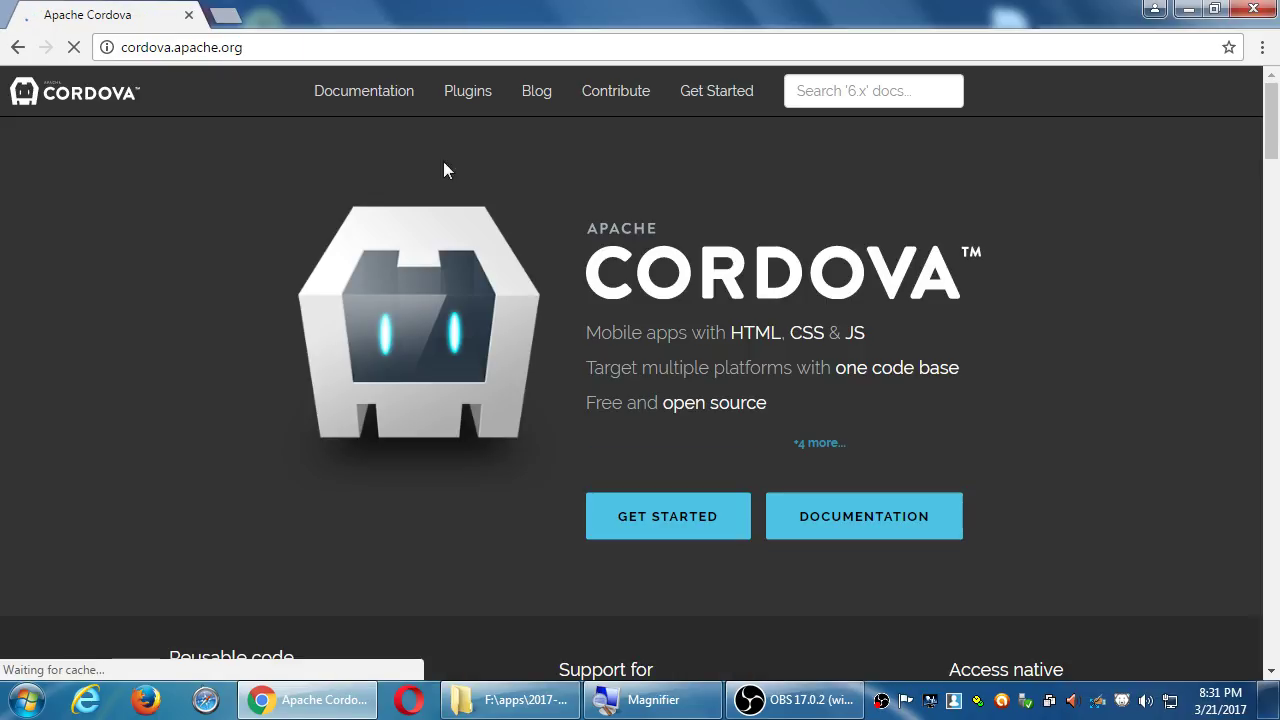
- Open the Cordova documentation and bring up the introduction of the Inappbrowser plugin reference
{"action": "left_click", "coordinate": [824, 535]}
{"action": "scroll", "coordinate": [340, 420], "scroll_direction": "down", "scroll_amount": 4}
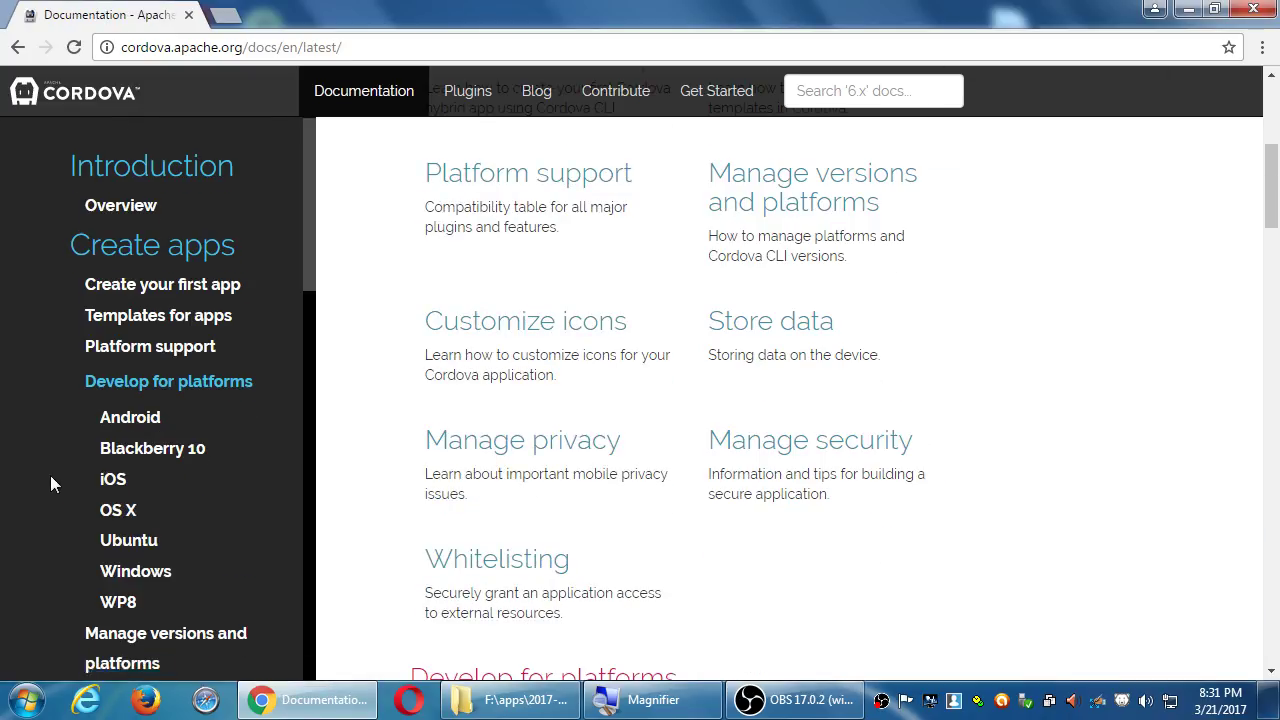
{"action": "scroll", "coordinate": [88, 483], "scroll_direction": "down", "scroll_amount": 5}
{"action": "scroll", "coordinate": [88, 483], "scroll_direction": "down", "scroll_amount": 5}
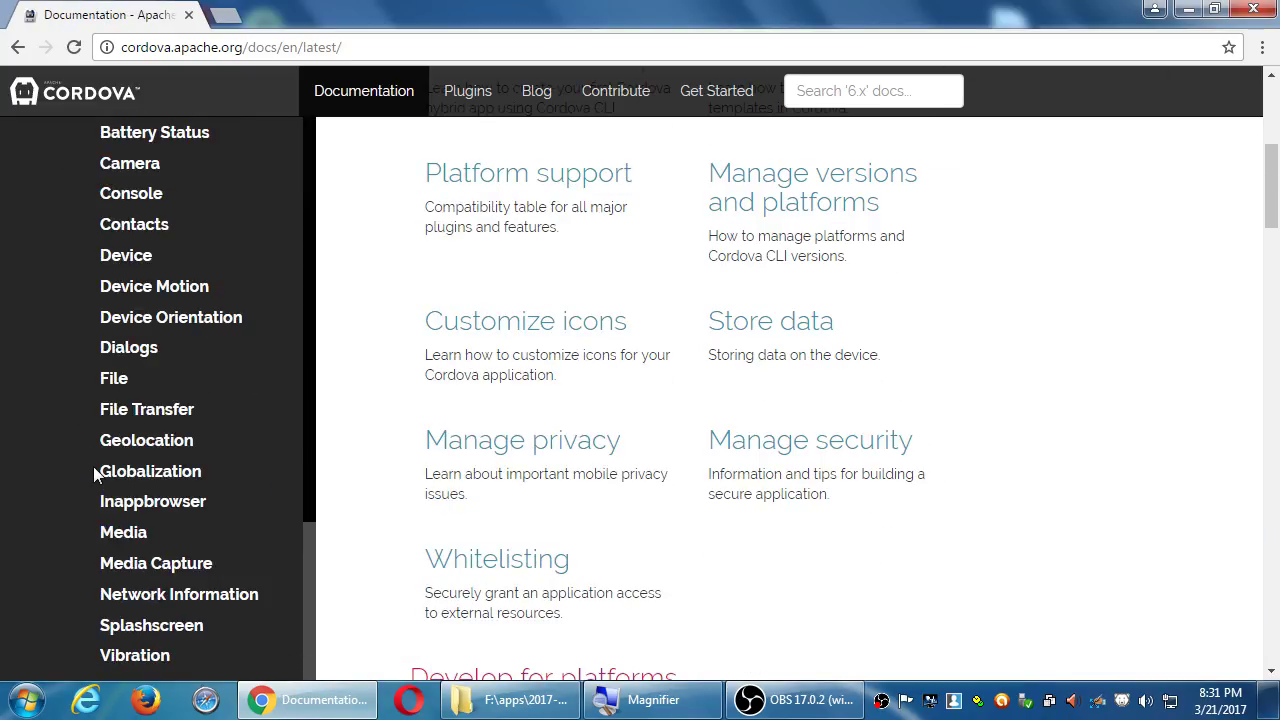
{"action": "left_click", "coordinate": [129, 497]}
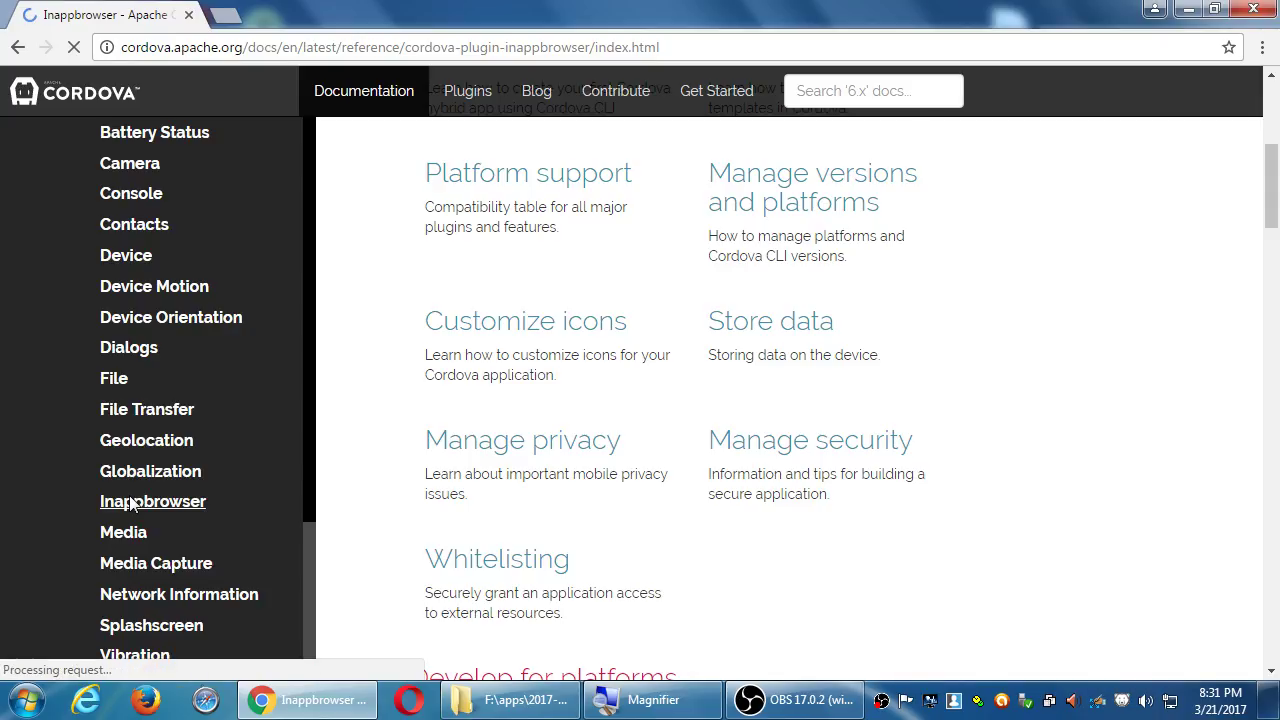
{"action": "scroll", "coordinate": [395, 446], "scroll_direction": "down", "scroll_amount": 2}
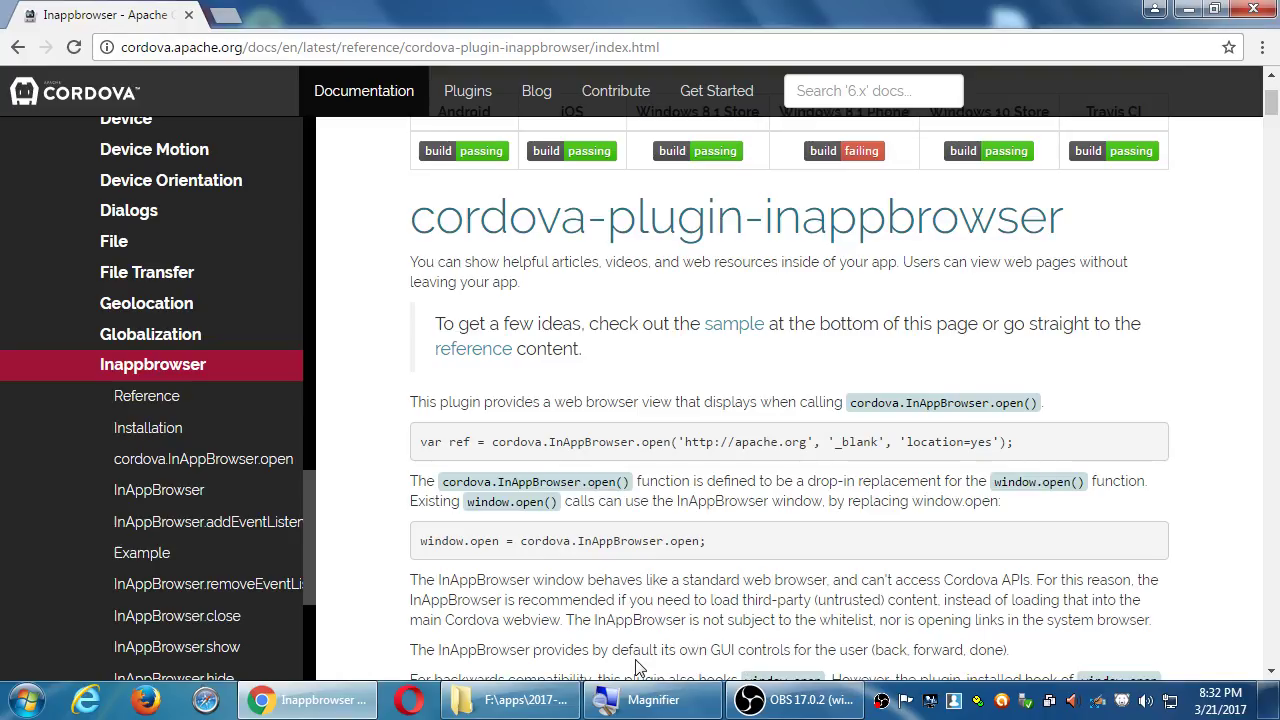
- Return to the project's www folder in Windows Explorer and open index.html for editing in Notepad++
{"action": "mouse_move", "coordinate": [513, 716]}
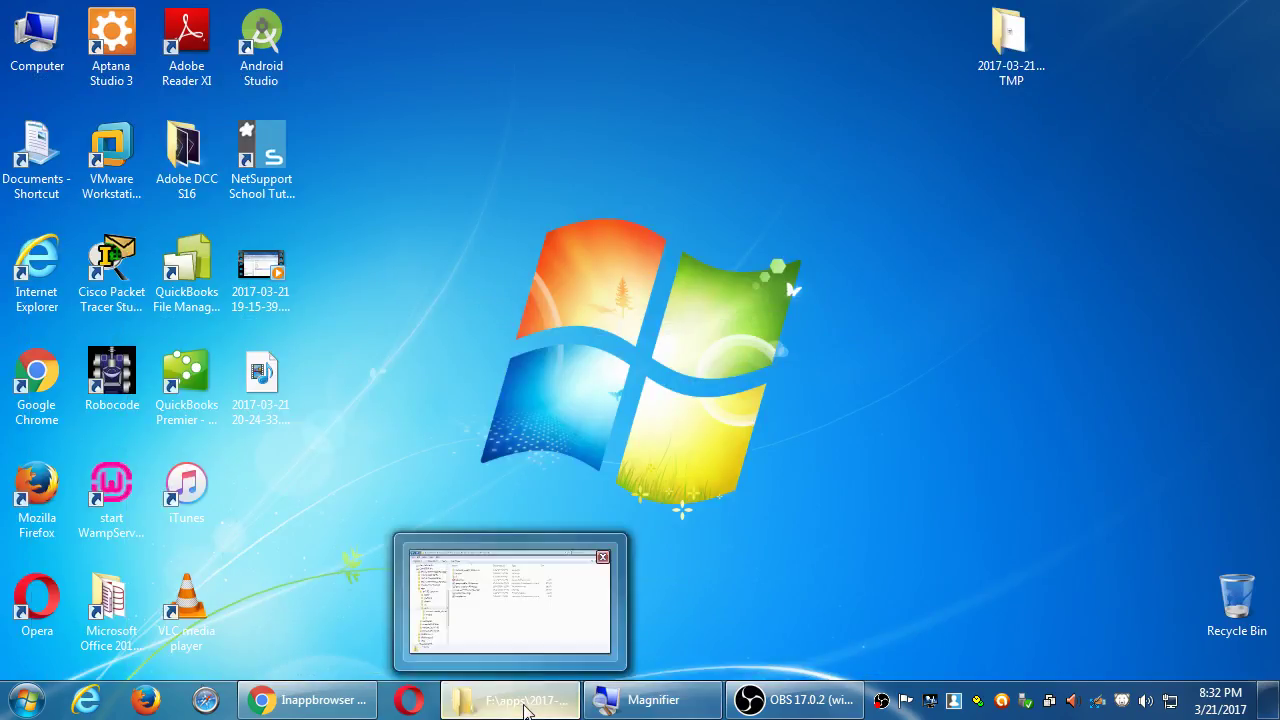
{"action": "left_click", "coordinate": [527, 710]}
{"action": "left_click", "coordinate": [322, 216]}
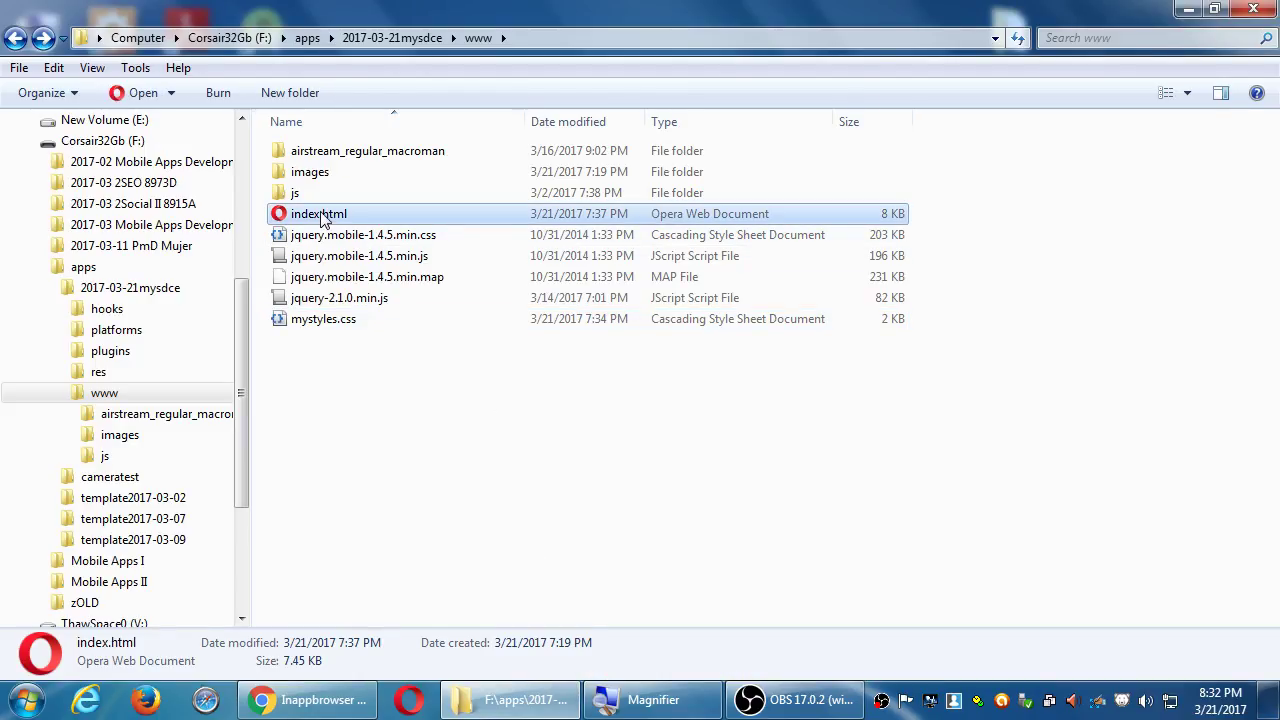
{"action": "right_click", "coordinate": [322, 218]}
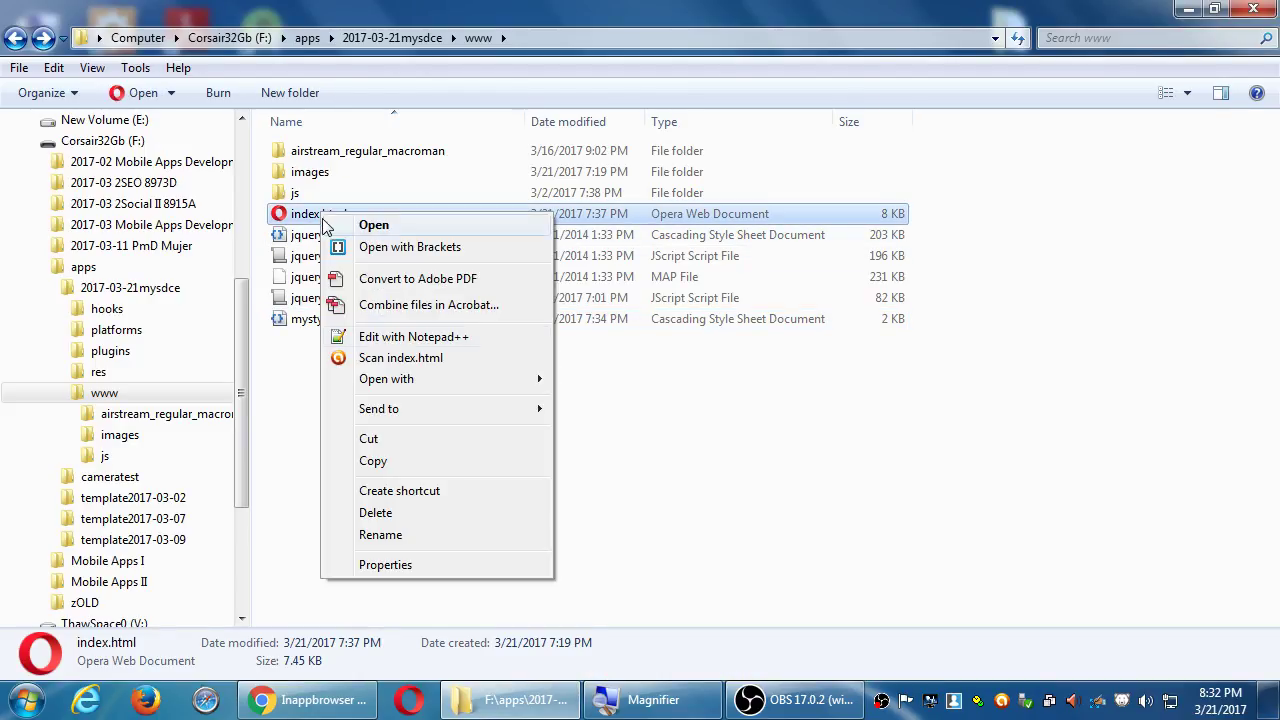
{"action": "left_click", "coordinate": [413, 341]}
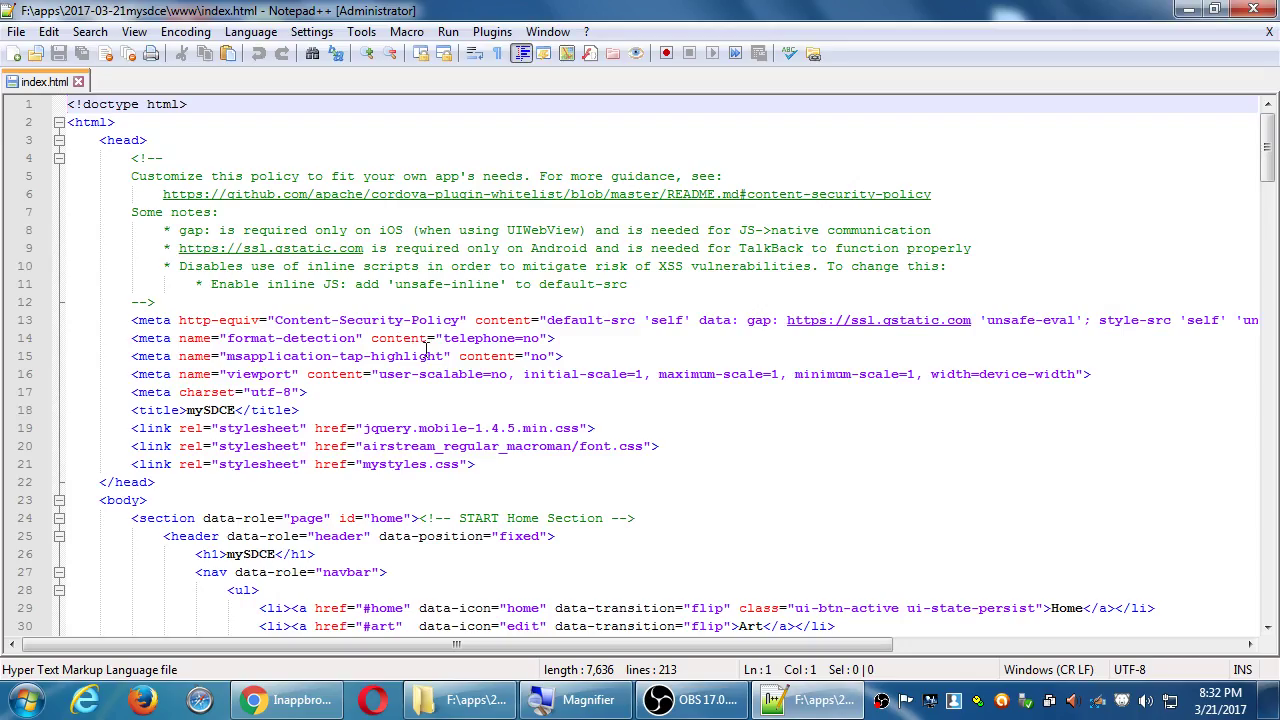
- Open index.js from the www folder's js subfolder in Notepad++ as well, and bring index.html back into view
{"action": "left_click", "coordinate": [1240, 10]}
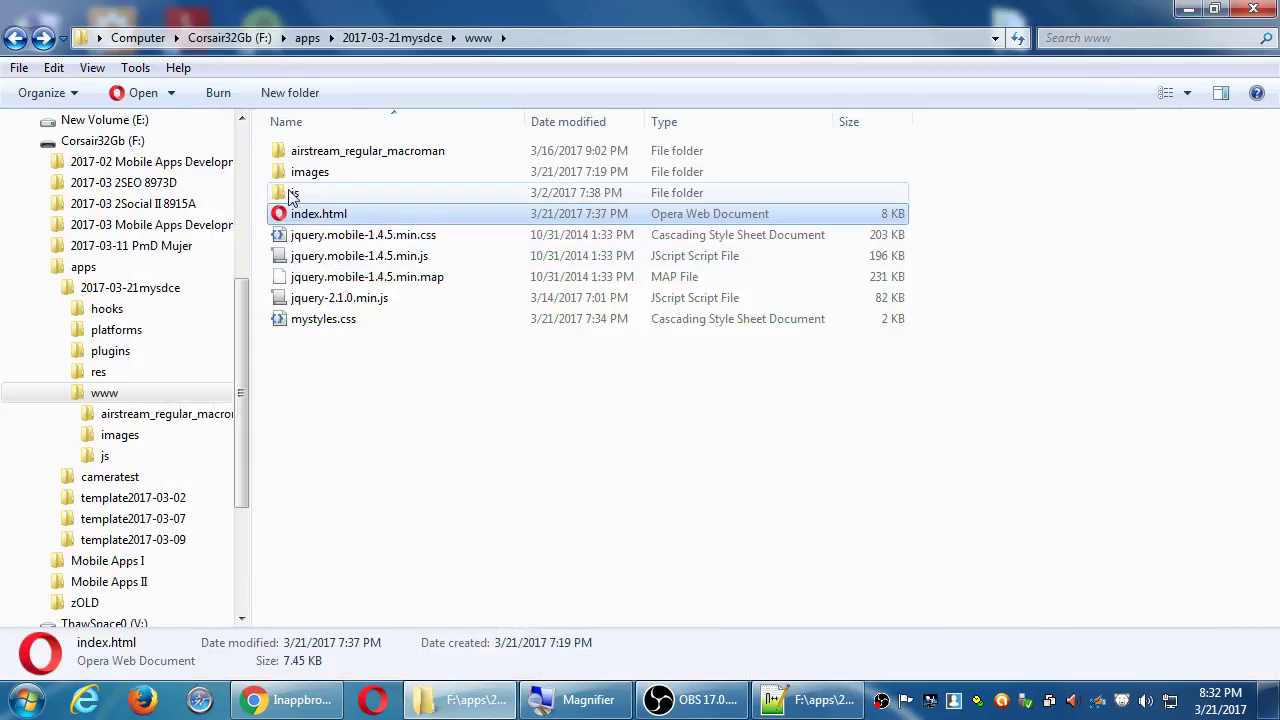
{"action": "double_click", "coordinate": [285, 192]}
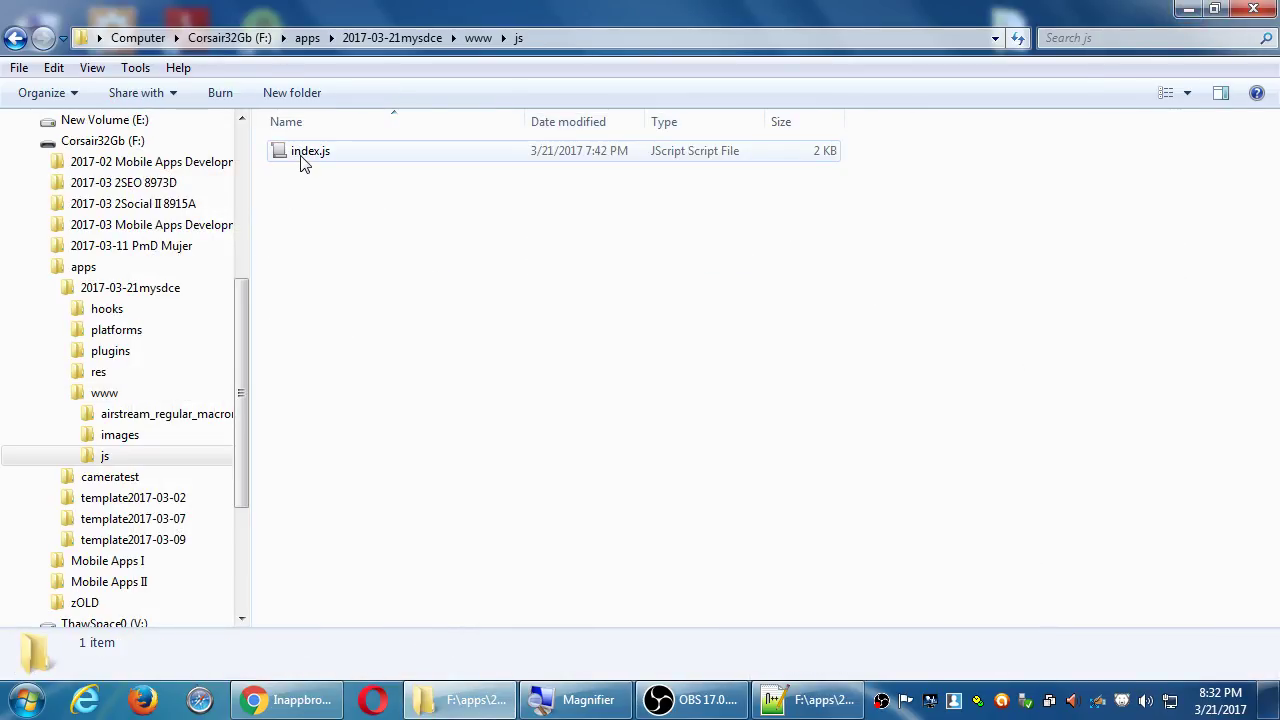
{"action": "right_click", "coordinate": [304, 162]}
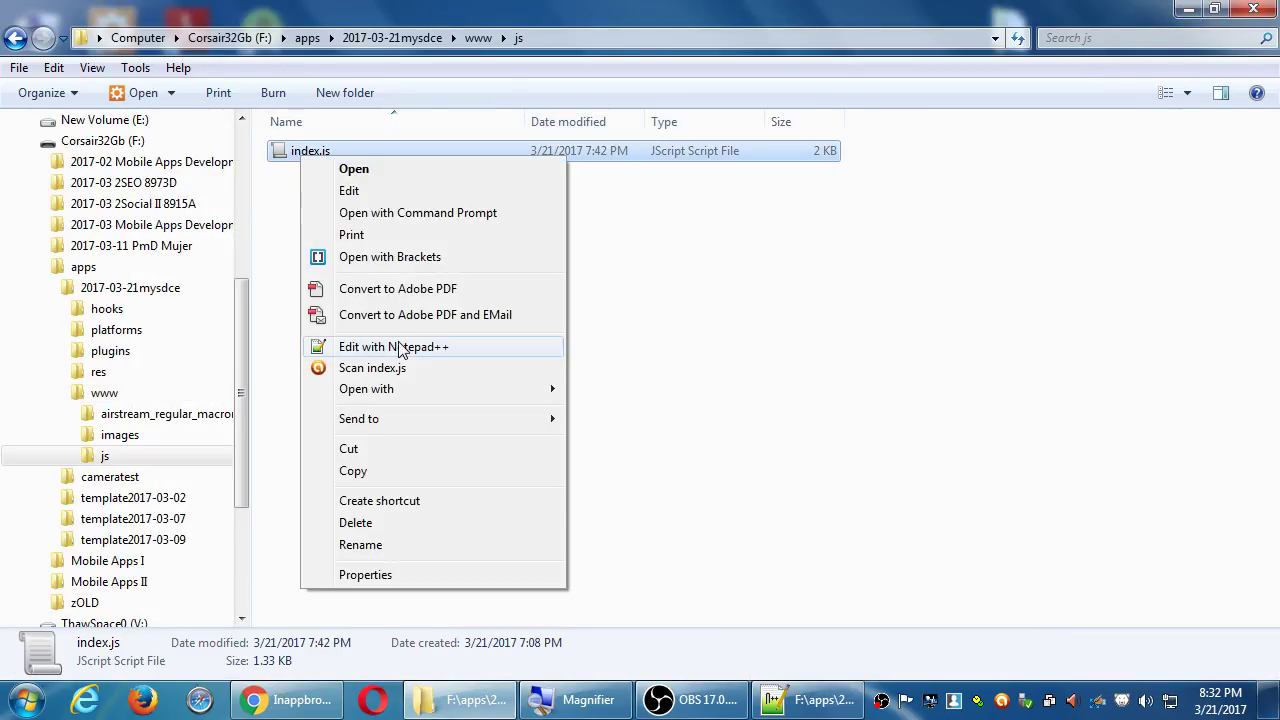
{"action": "left_click", "coordinate": [404, 347]}
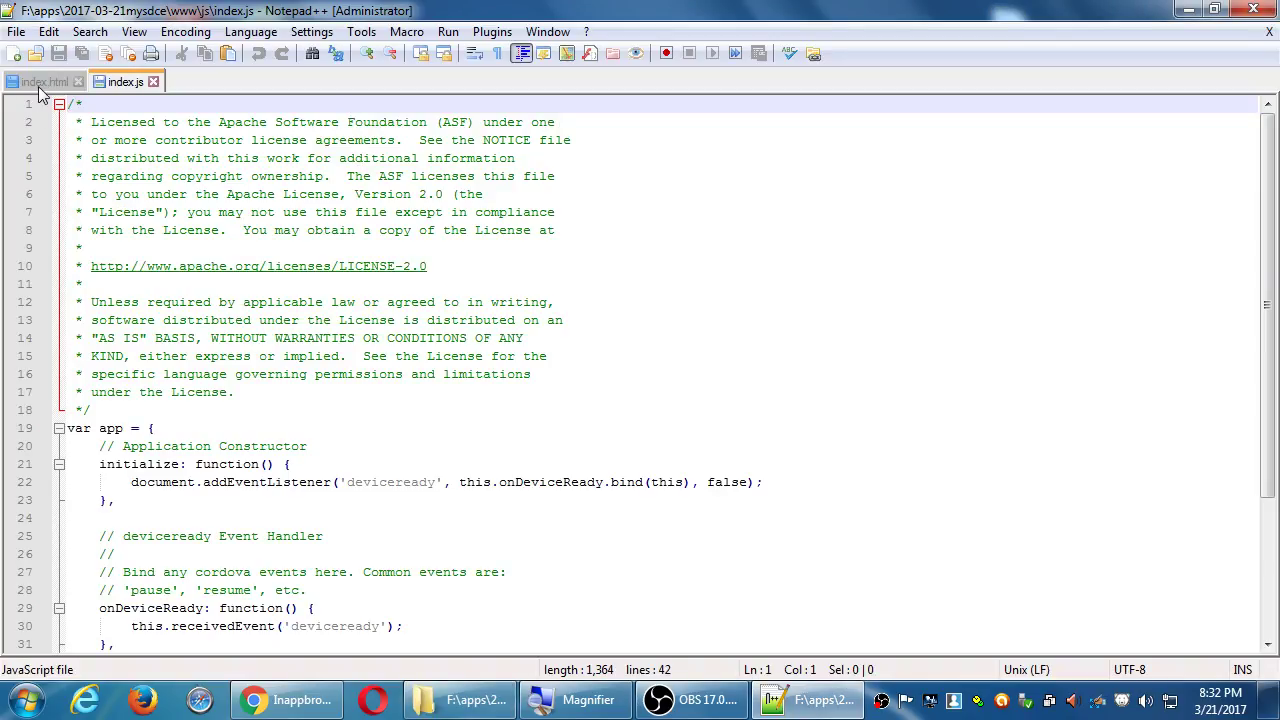
{"action": "left_click", "coordinate": [43, 82]}
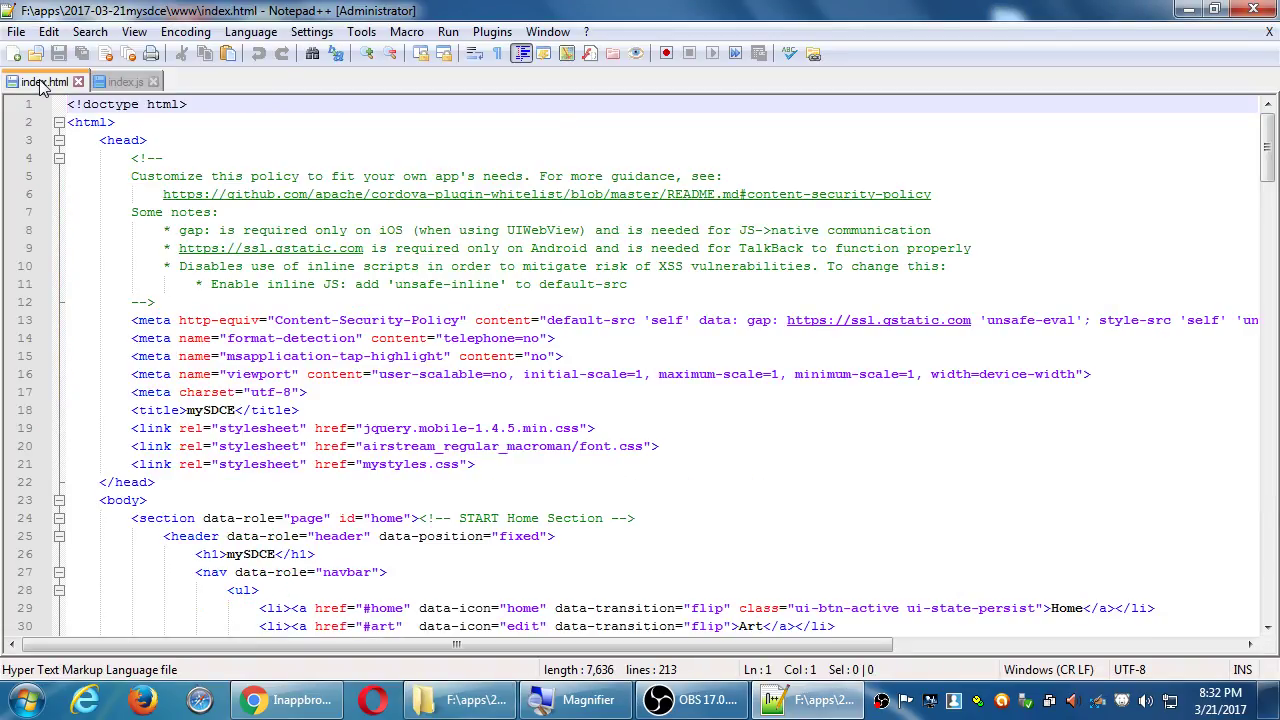